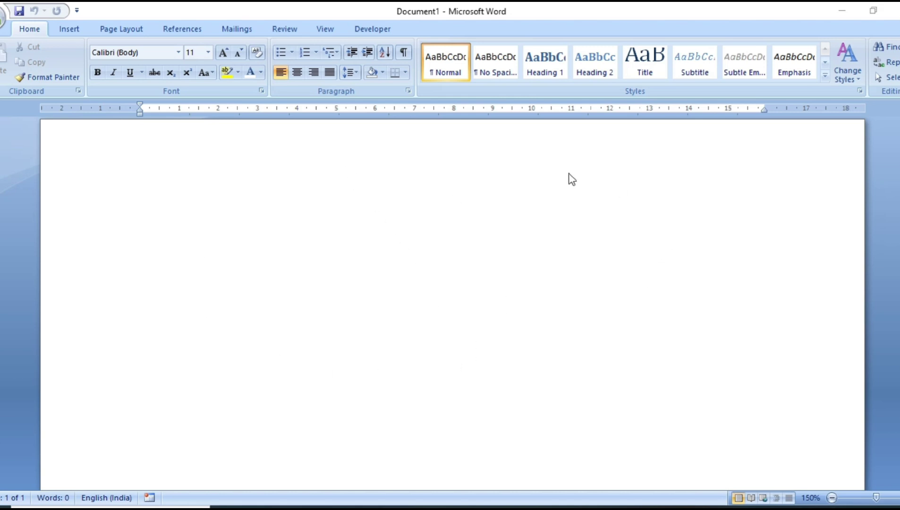
Step: Enter the sample text "jfgjdfngjnjnb vn n" on the first line of the blank document
{"action": "left_click", "coordinate": [423, 155]}
{"action": "type", "text": "jfgjdfngjnjnb vn n"}
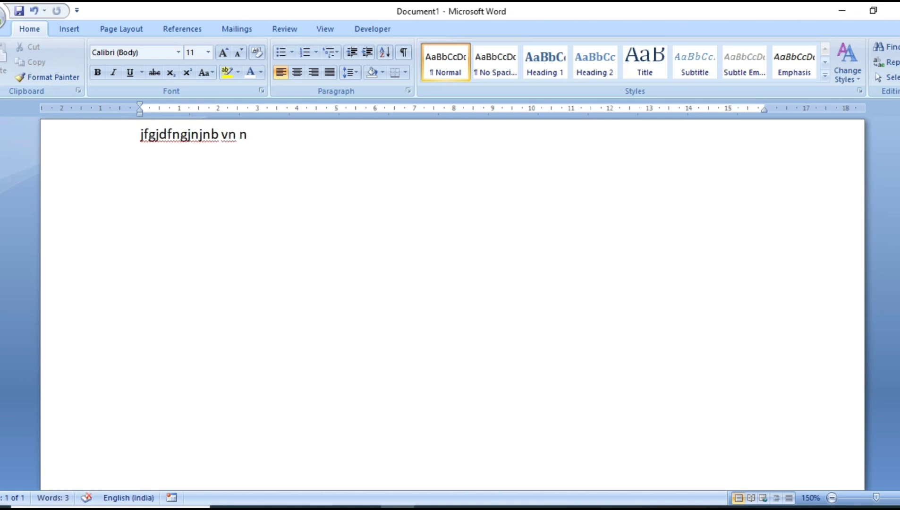
Step: Erase the sample text back to its first letter and continue it as "jth ghgf"
{"action": "key", "text": "BackSpace"}
{"action": "key", "text": "BackSpace"}
{"action": "key", "text": "BackSpace"}
{"action": "key", "text": "BackSpace"}
{"action": "key", "text": "BackSpace"}
{"action": "key", "text": "BackSpace"}
{"action": "key", "text": "BackSpace"}
{"action": "key", "text": "BackSpace"}
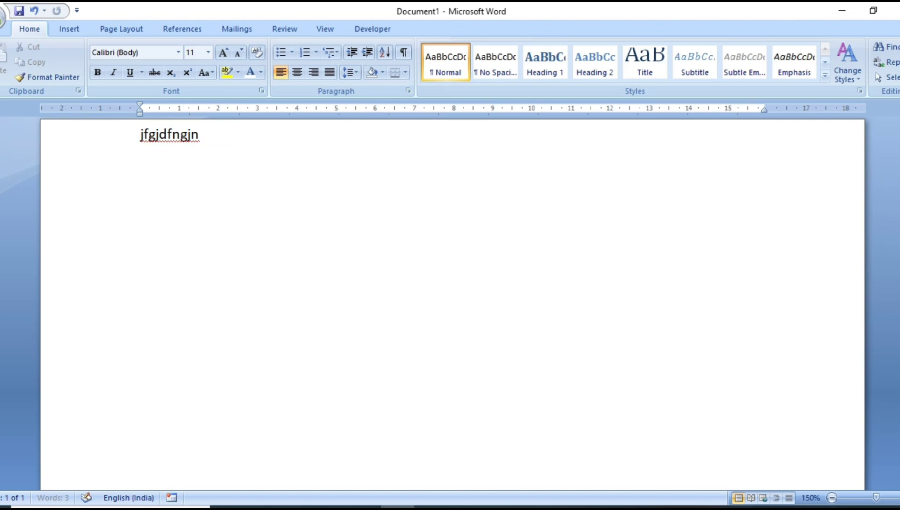
{"action": "key", "text": "BackSpace"}
{"action": "key", "text": "BackSpace"}
{"action": "key", "text": "BackSpace"}
{"action": "key", "text": "BackSpace"}
{"action": "key", "text": "BackSpace"}
{"action": "key", "text": "BackSpace"}
{"action": "key", "text": "BackSpace"}
{"action": "key", "text": "BackSpace"}
{"action": "key", "text": "BackSpace"}
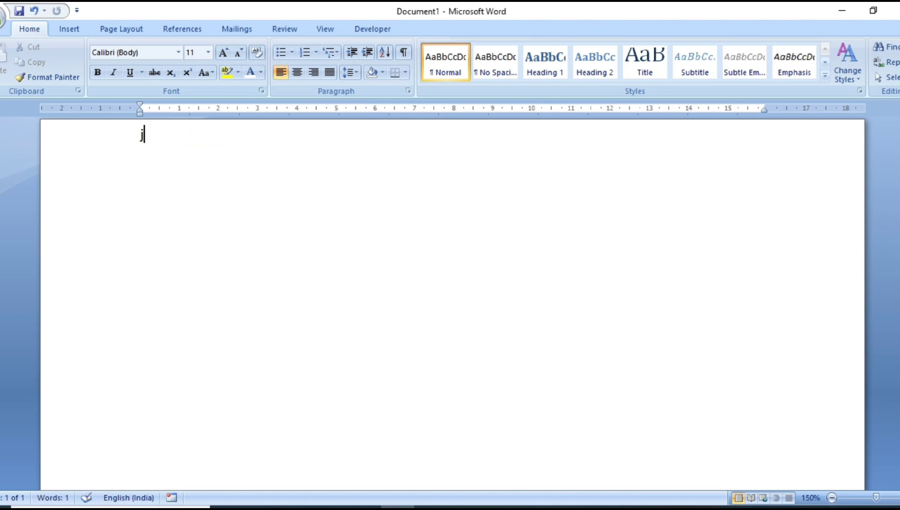
{"action": "type", "text": "th ghgf"}
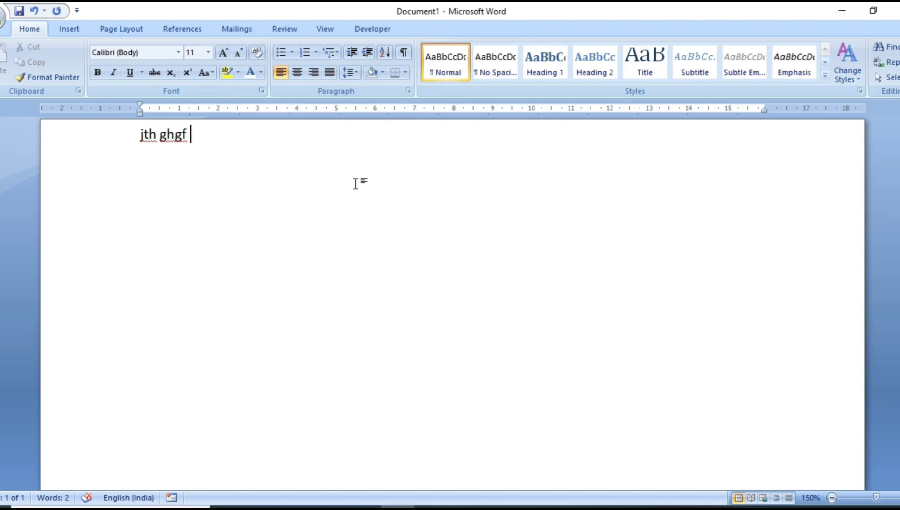
Step: Set the document's zoom level to 100%
{"action": "left_click", "coordinate": [335, 30]}
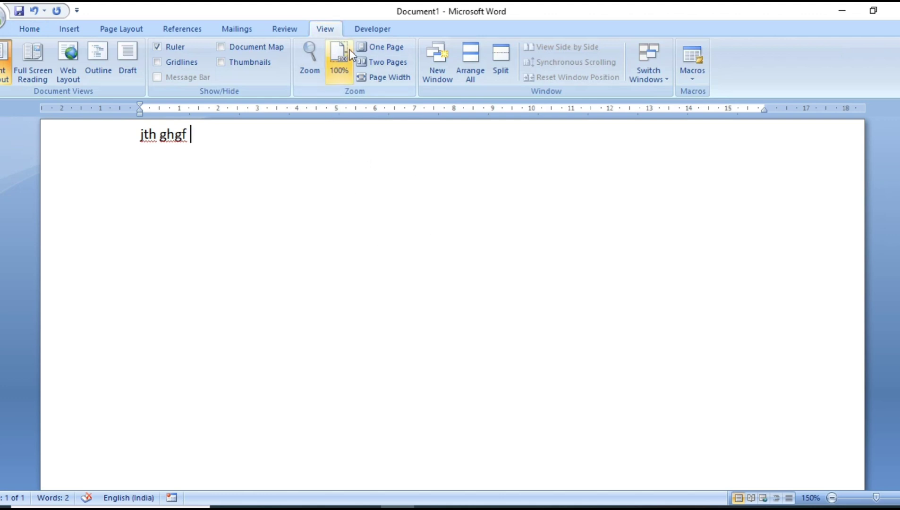
{"action": "left_click", "coordinate": [342, 76]}
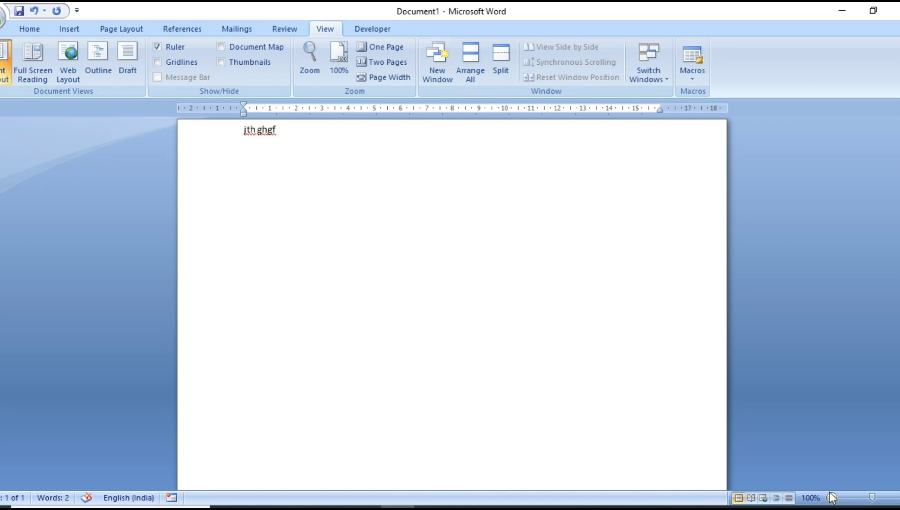
Step: Extend the left-aligned first line with filler text into a three-line paragraph, from "n fjdhbfhd" to "rewbn renb j."
{"action": "key", "text": "alt+h"}
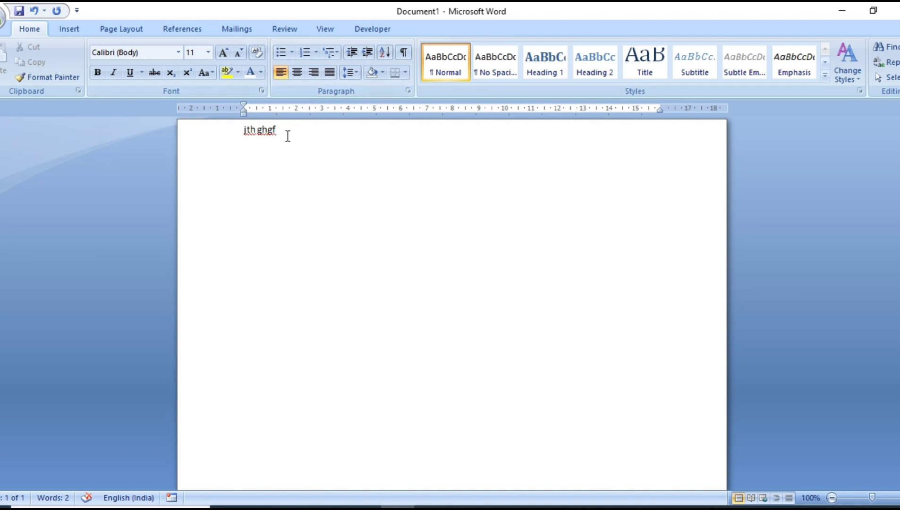
{"action": "type", "text": "n fjdhbfhd n nrjrehjbbnb bnb hjb"}
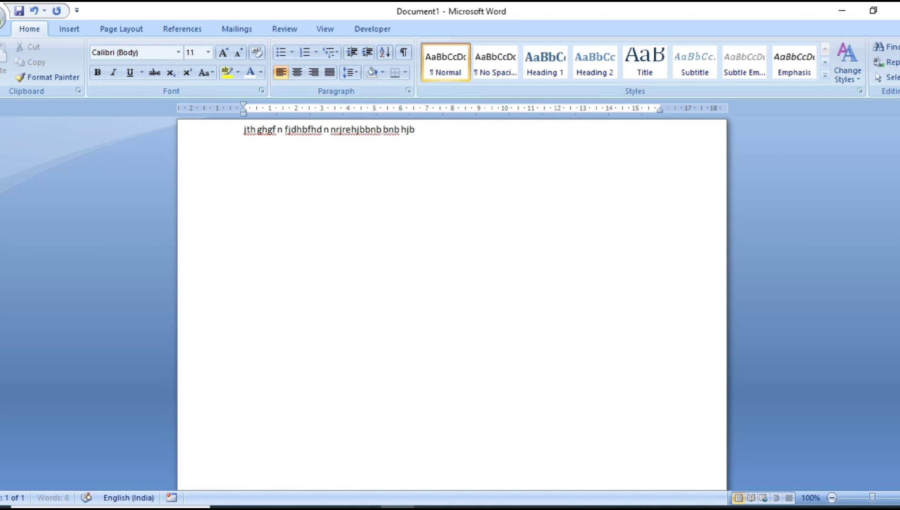
{"action": "type", "text": "hbn  bjb ejwrhbrh  bn"}
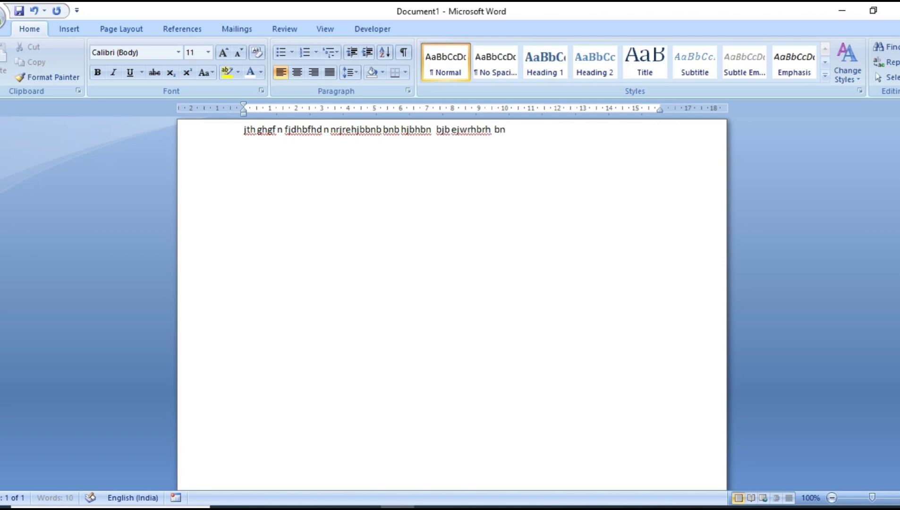
{"action": "type", "text": "rew crhjwe cr we cr wehjbcrhjw wcbn w"}
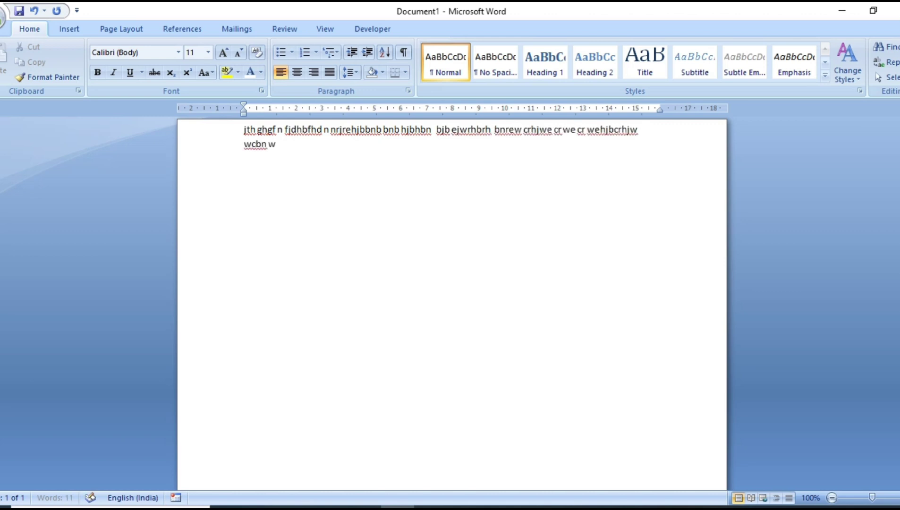
{"action": "type", "text": "ebjbcrjhewbchjrbehjct bn bjvrjheb cb"}
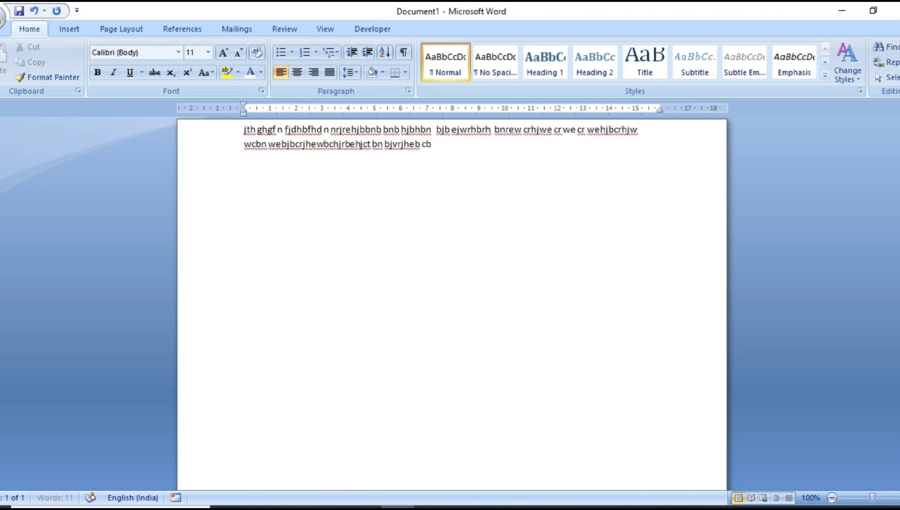
{"action": "type", "text": " bjce hjr wb cbnwebcr wjhe"}
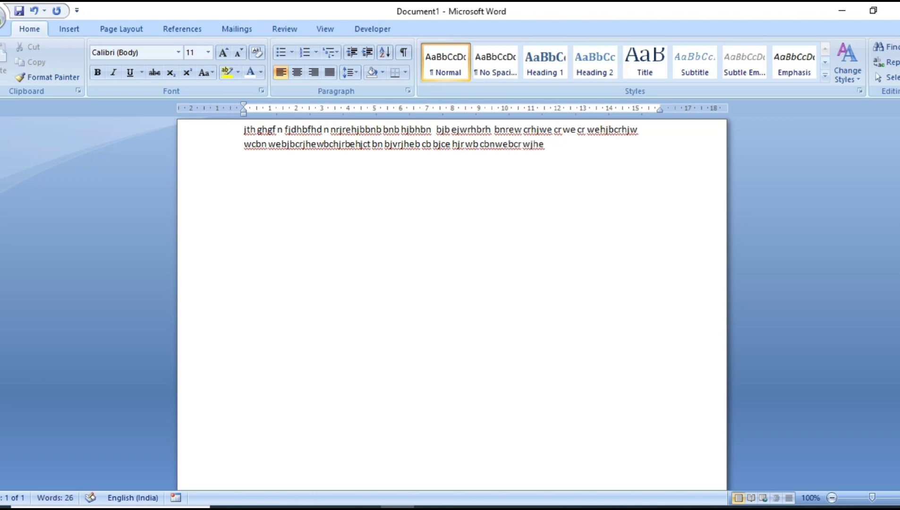
{"action": "type", "text": "  n webn hbe ffhbv jhwebhrj"}
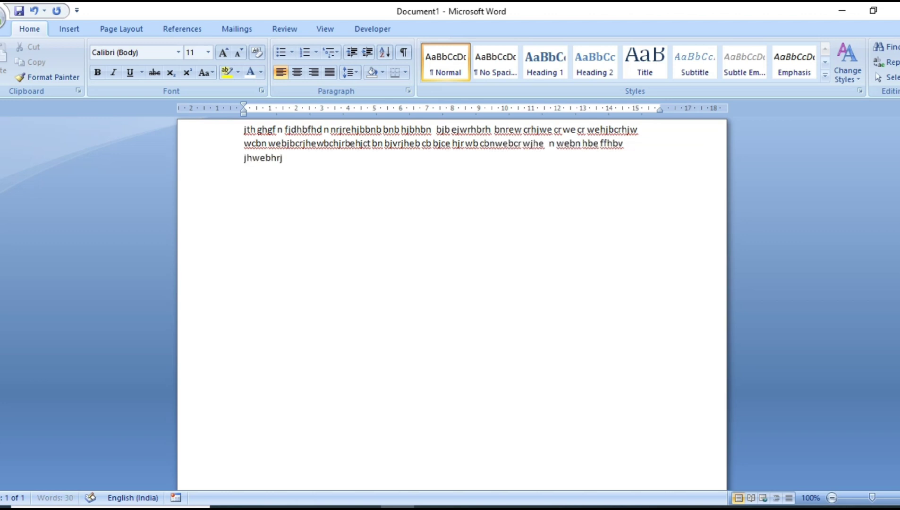
{"action": "type", "text": " b rewbn rewbn renb j"}
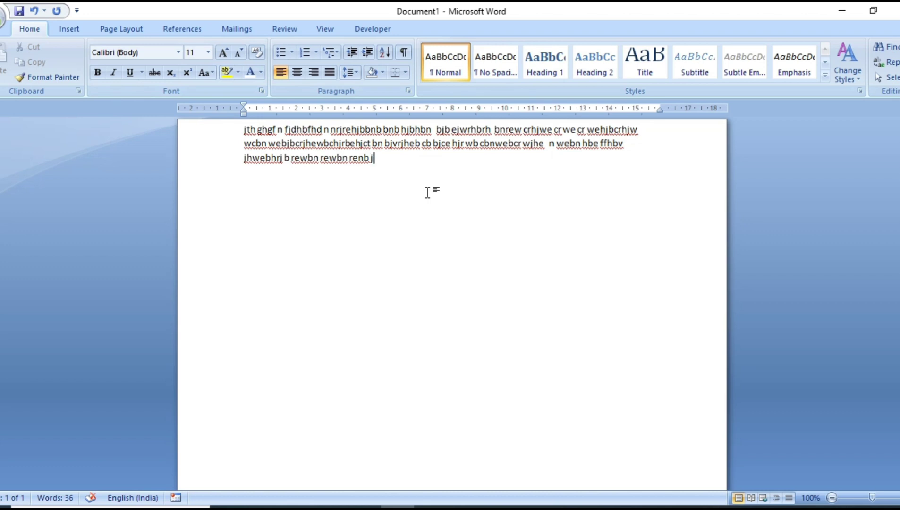
{"action": "type", "text": "."}
Step: Start a new right-aligned paragraph with the filler text "dkjf ghjdkfhjdbfjdhb n bn wbehjbbn ewbruj"
{"action": "key", "text": "Return"}
{"action": "left_click", "coordinate": [315, 73]}
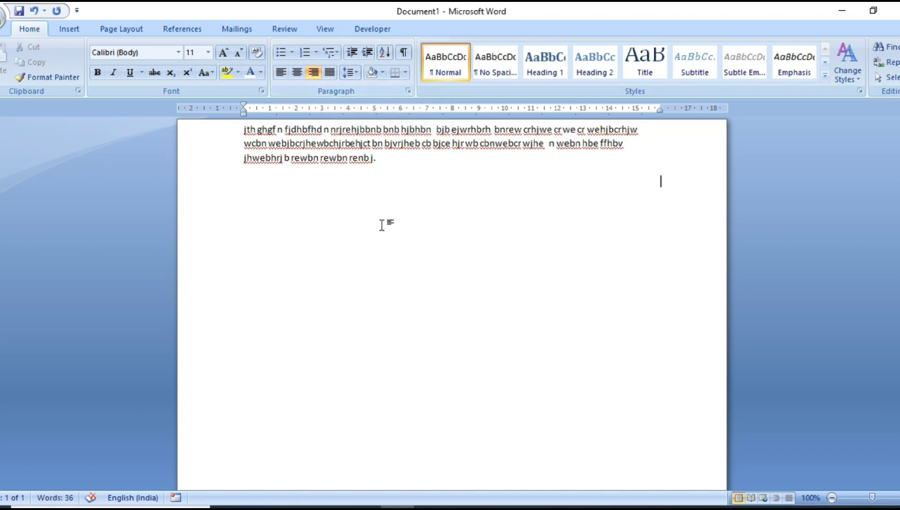
{"action": "type", "text": "dkjf ghjdkfhjdbfjdhb n"}
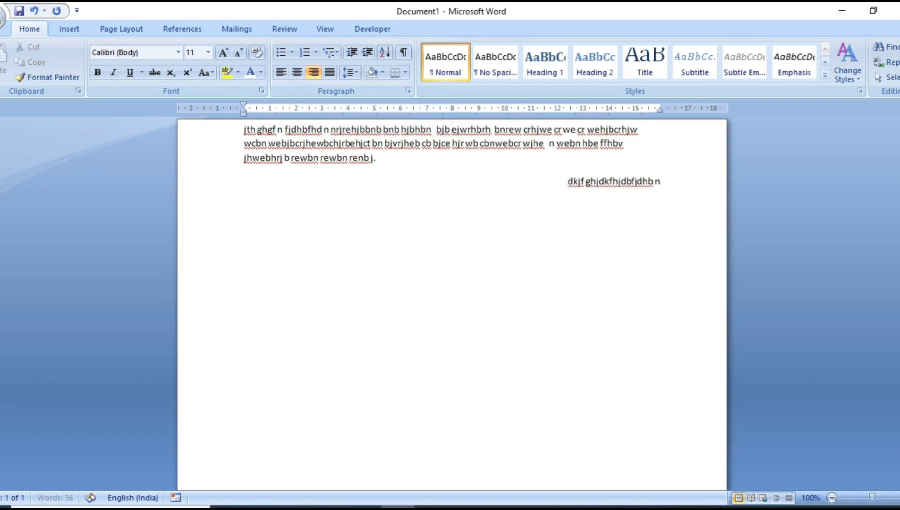
{"action": "type", "text": "  bn wbehjbbn ewbruj"}
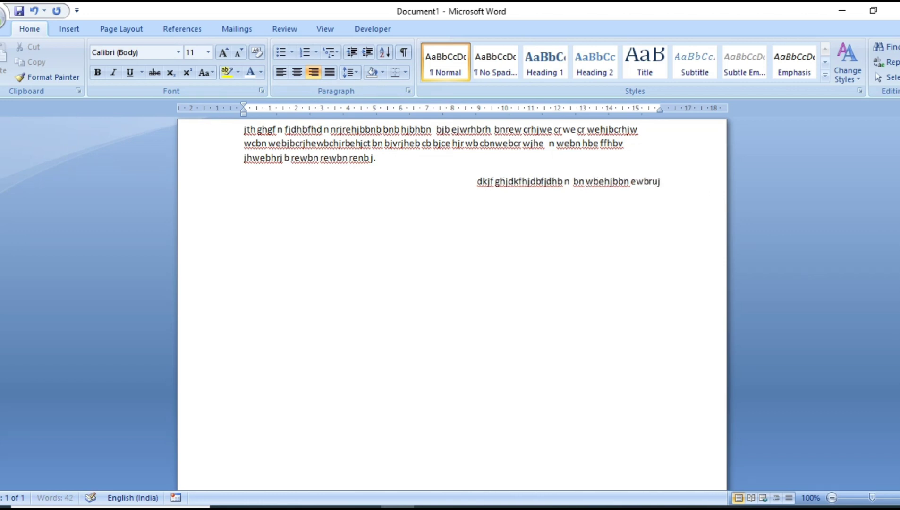
{"action": "key", "text": "alt+w"}
{"action": "key", "text": "q"}
{"action": "key", "text": "alt+space"}
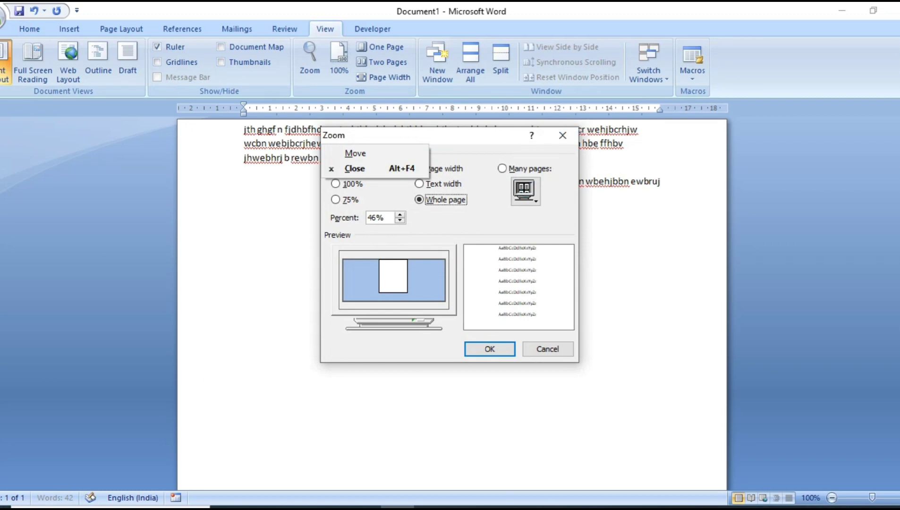
{"action": "key", "text": "Escape"}
{"action": "key", "text": "Escape"}
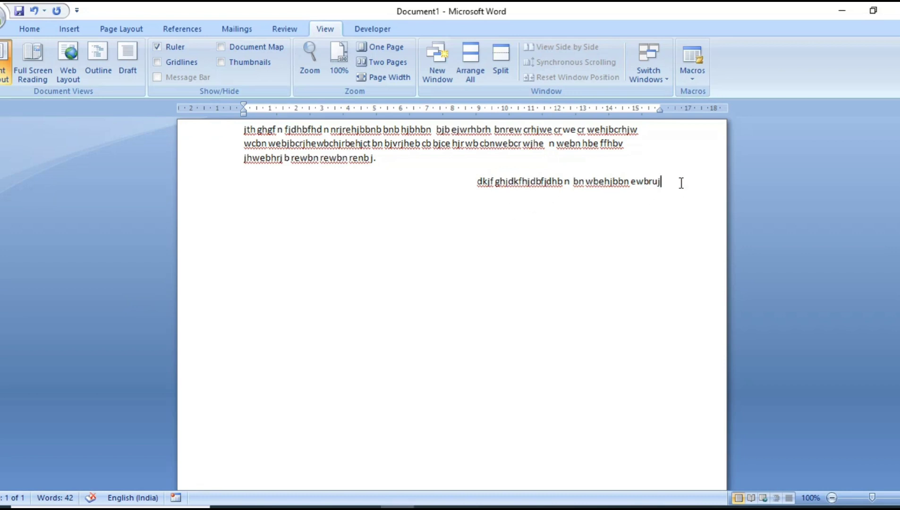
Step: Continue the right-aligned paragraph onto a second line with filler text, from "tjektntjk m emn" to "jer jjmner njk"
{"action": "type", "text": "tjektntjk m emn tkjen"}
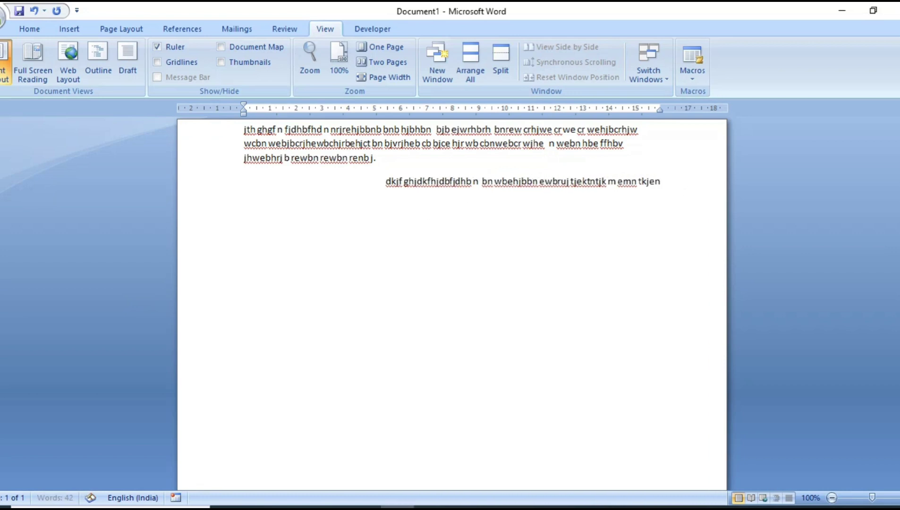
{"action": "type", "text": "rje rkj nwejn few jfewkj nkjwne"}
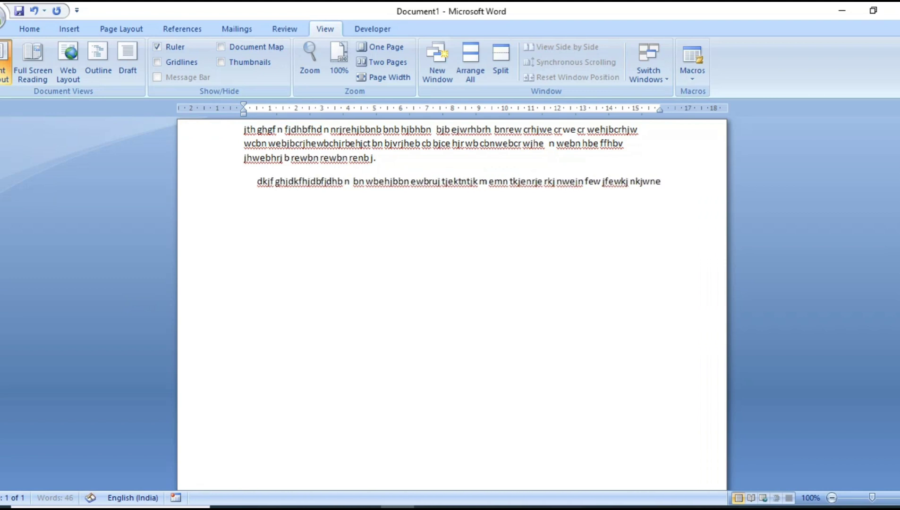
{"action": "type", "text": "jkr new nkjertjk rn tjer tjn ern"}
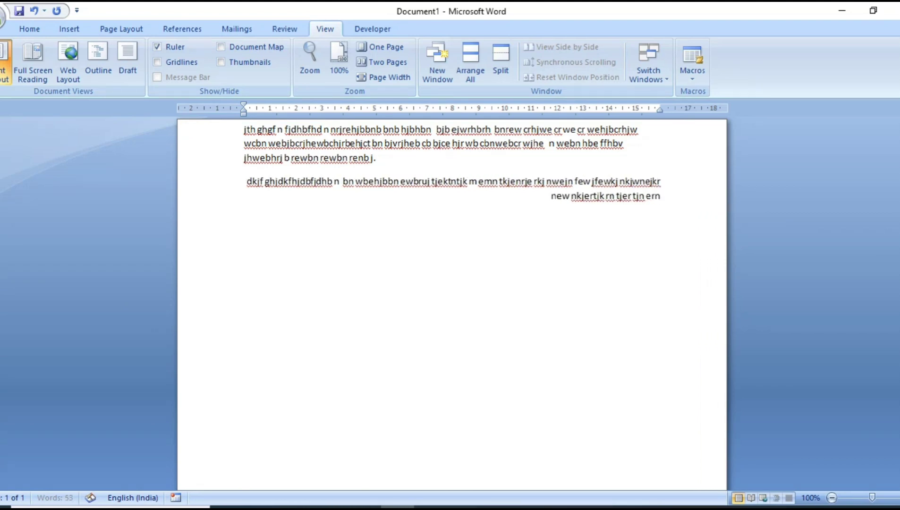
{"action": "type", "text": "tjn rtjken jn enrknjn erjk"}
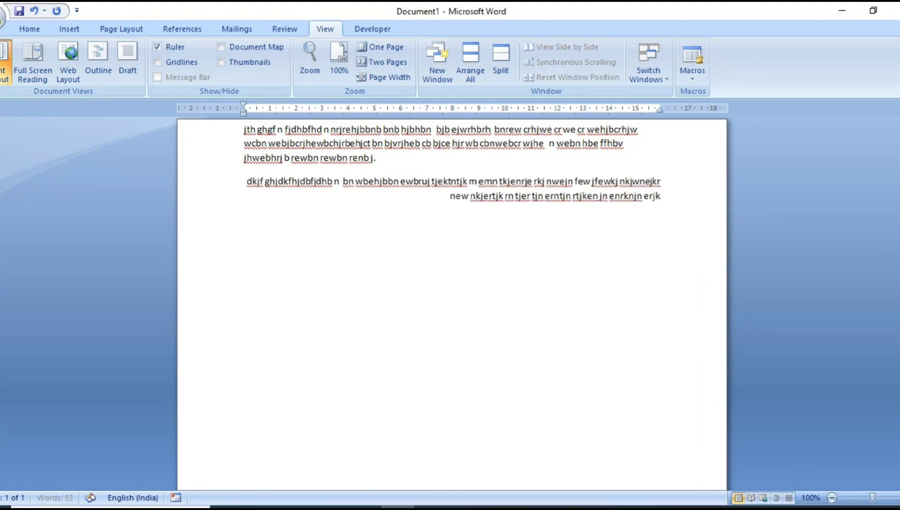
{"action": "type", "text": "tp[lwenjkeg  jer jjmner njk"}
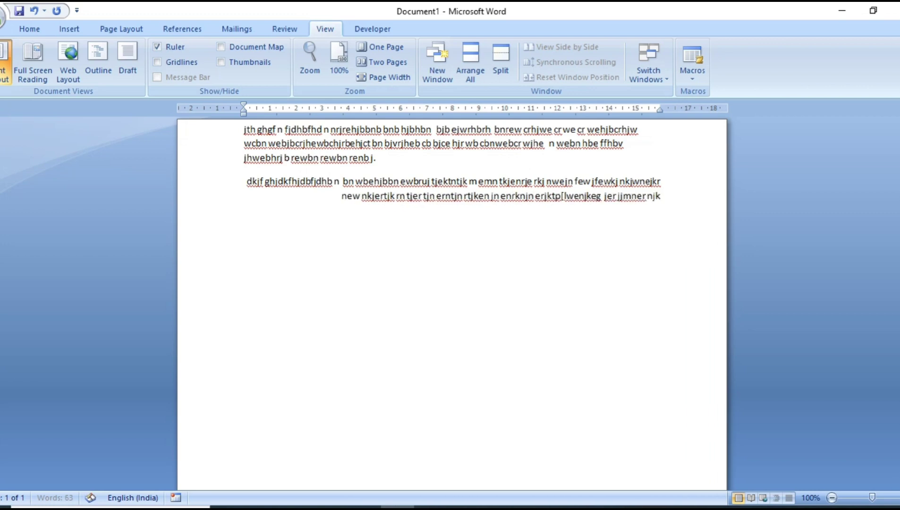
Step: Add a centred paragraph of filler text spanning two lines, from "djfnjd bjd fnn" to "wejhb fjhbwe hj"
{"action": "key", "text": "Return"}
{"action": "scroll", "coordinate": [275, 84], "scroll_direction": "up", "scroll_amount": 6}
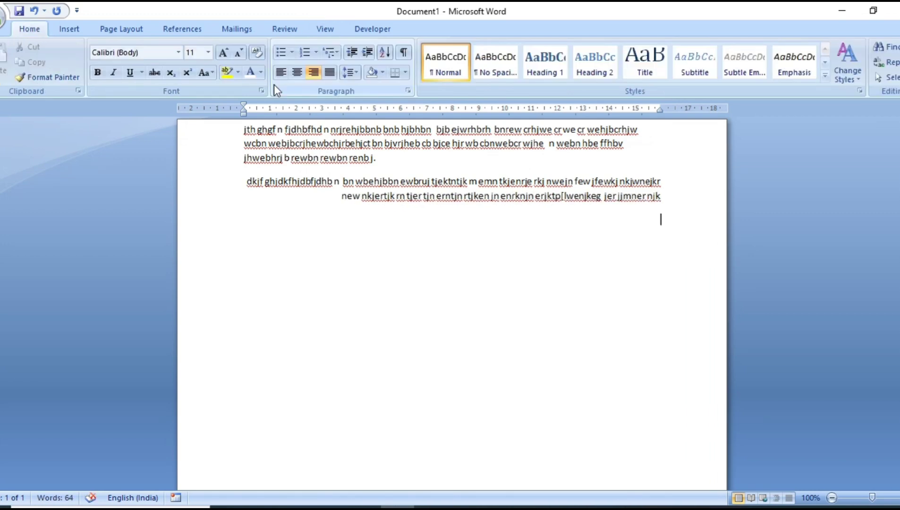
{"action": "left_click", "coordinate": [298, 74]}
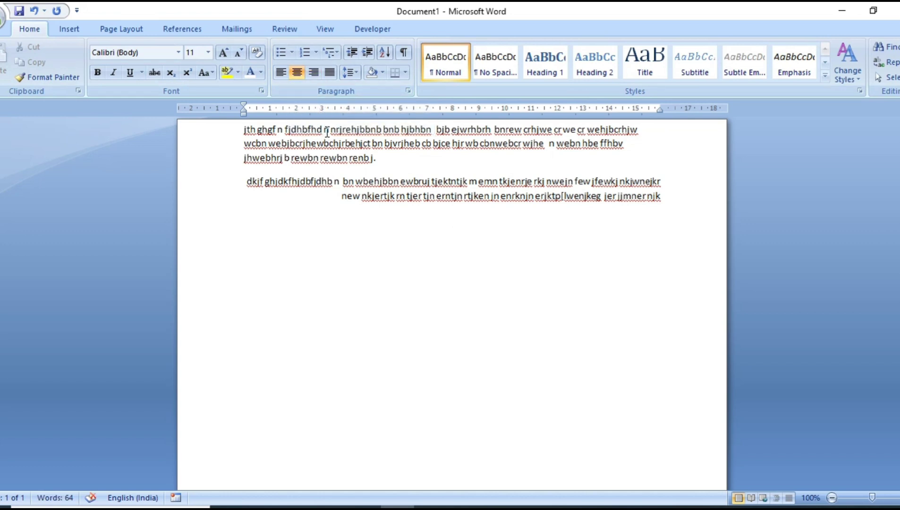
{"action": "type", "text": "djfnjd bjd fnn  hj ebhjf wne"}
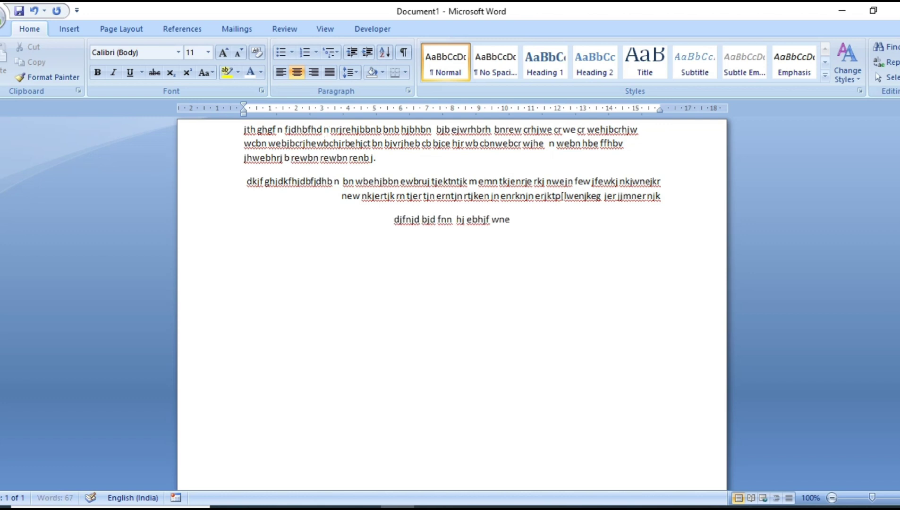
{"action": "type", "text": " frjewnjfewj f   newwbjhb ewjb jfw"}
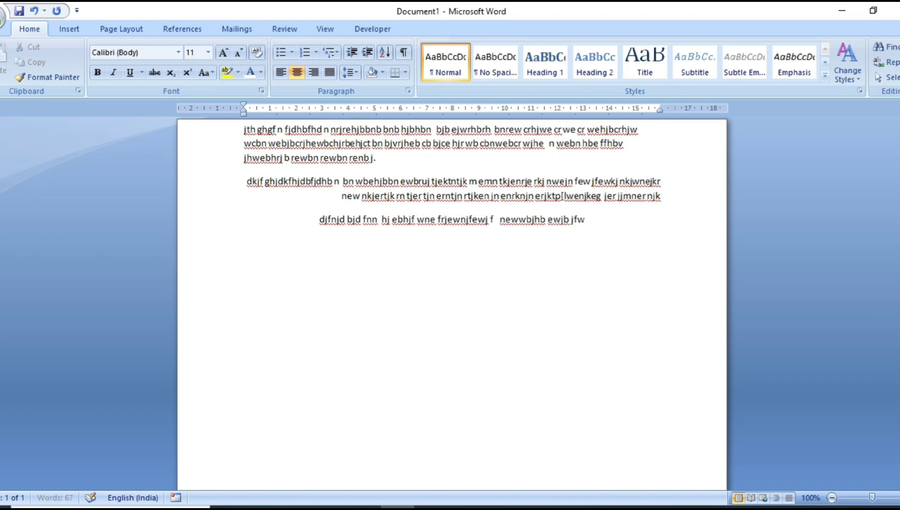
{"action": "type", "text": "bee ewbn jhweb bwe h bewjhbrh webb"}
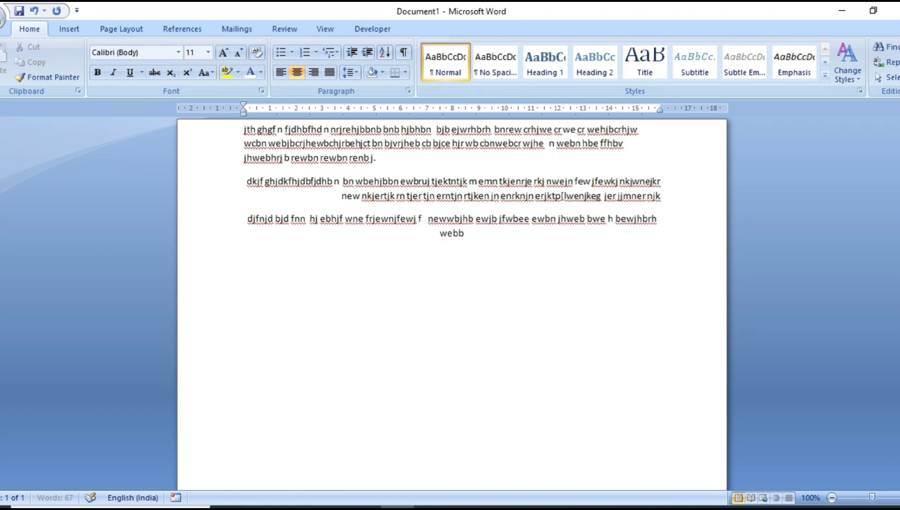
{"action": "type", "text": " wbje rjwebhj rweh b   wejhb fjhbwe hj"}
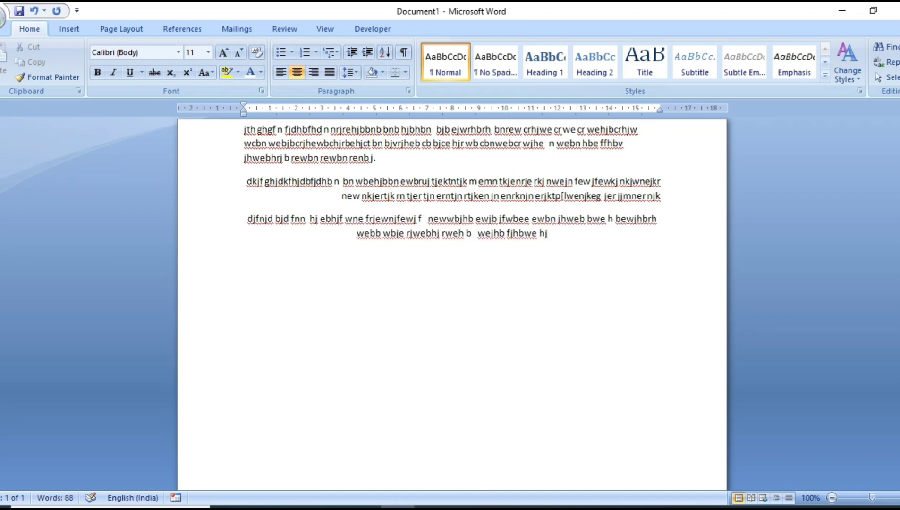
Step: Add two more centred paragraphs reading "dfd kjbfhdsbfhusd" and "k fjduihuifvhdiugbvcfyg"
{"action": "key", "text": "Return"}
{"action": "type", "text": "dfd kjbfhdsbfhusd"}
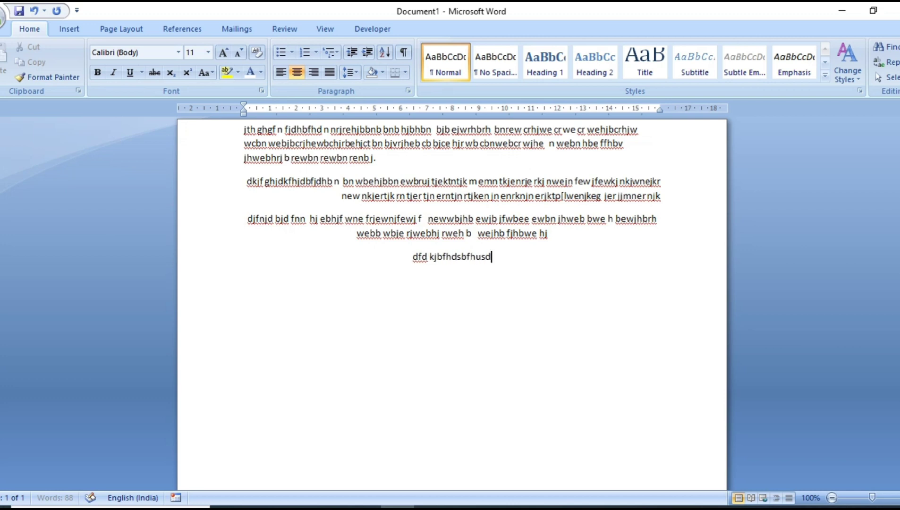
{"action": "key", "text": "Return"}
{"action": "type", "text": "k fjduihuifvhdiugbvcfyg"}
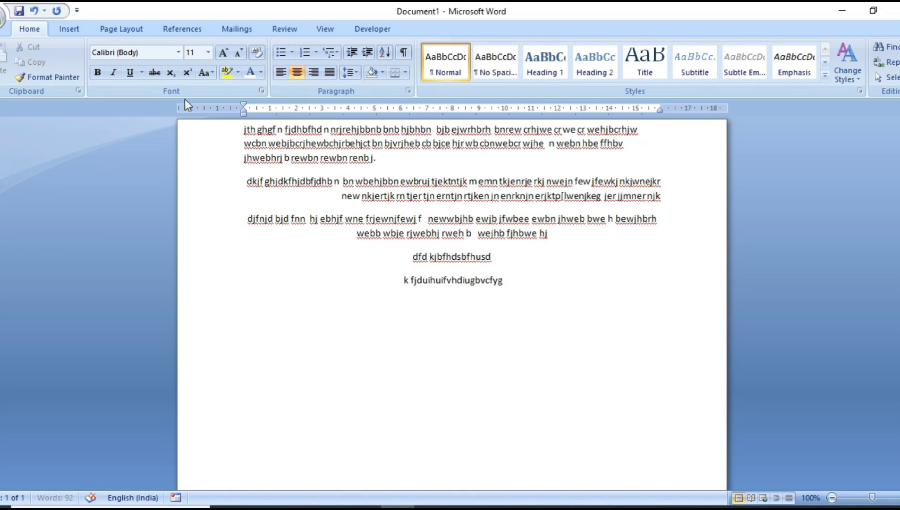
Step: Justify the "k fjduihuifvhdiugbvcfyg" line and start a justified paragraph below with filler text from "iu hfiuh" to "ewhbyuwebdwuegfuy"
{"action": "left_click", "coordinate": [329, 74]}
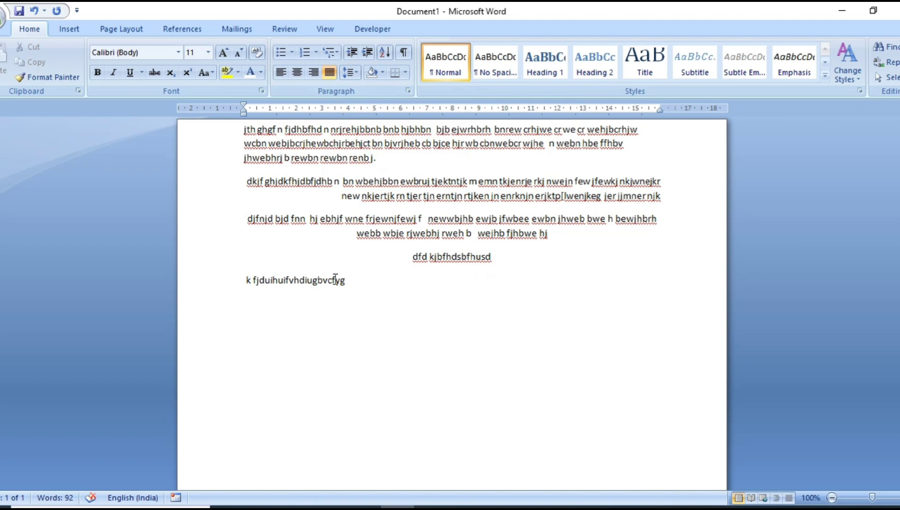
{"action": "key", "text": "Return"}
{"action": "type", "text": "iu hfiuh"}
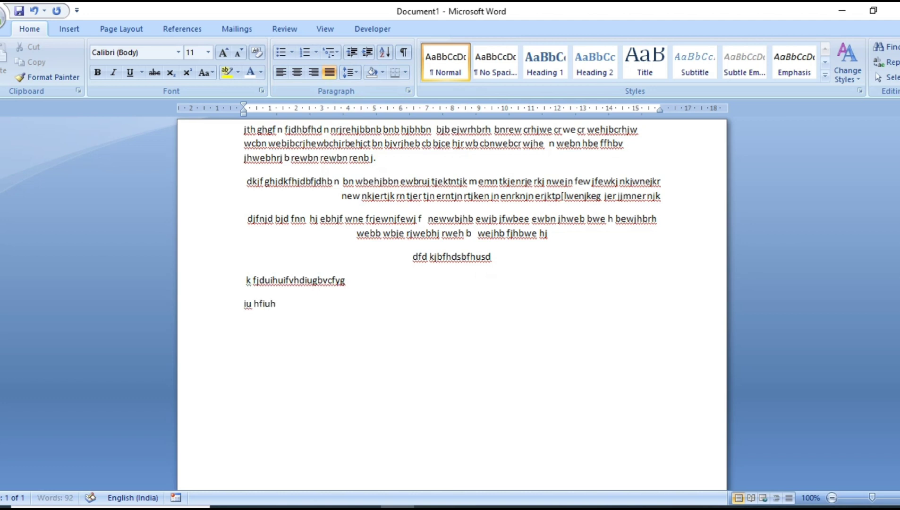
{"action": "type", "text": "uieuiuehwurrgu ewu 3"}
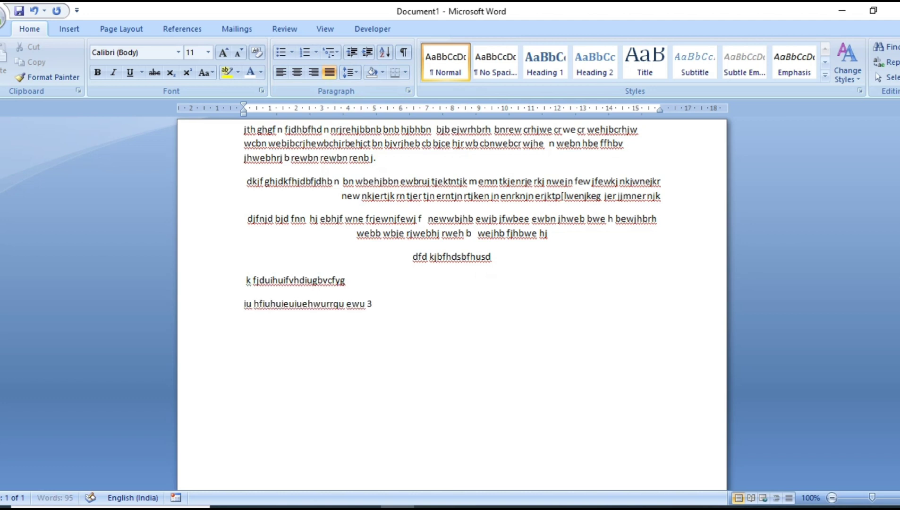
{"action": "type", "text": "uuefueghfrbvb uyhgfbe cb duygc3ruc b fbw"}
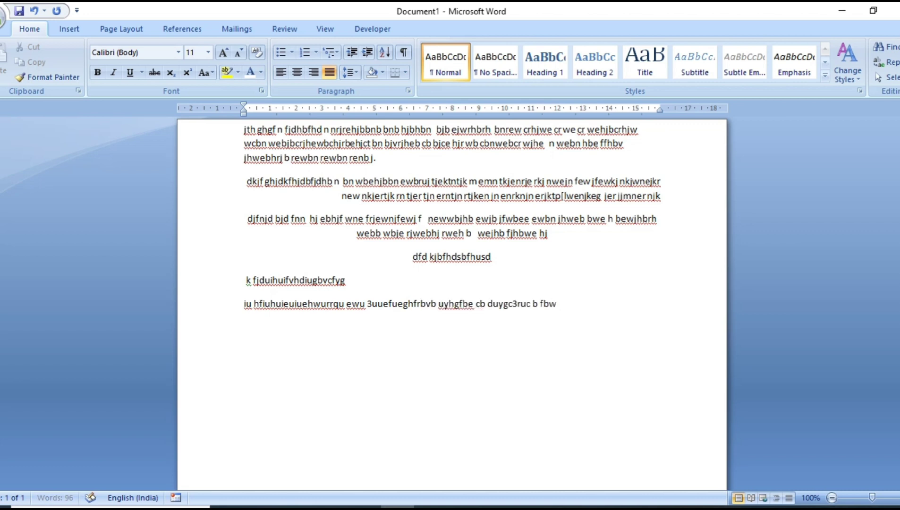
{"action": "type", "text": " uc23yucb2hb hjd wehb ewhbyuwebdwuegfuy"}
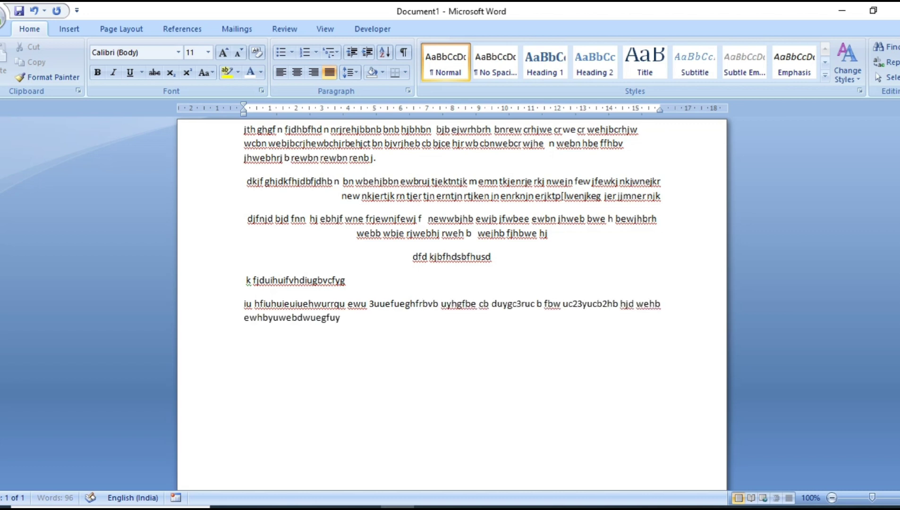
Step: Continue the justified paragraph onto a fourth line with filler text, from "ewgurvhgfgugyfbuybfwe" to "wefgvyewfgyuweffhvywegyugyuewg dc"
{"action": "type", "text": "ewgurvhgfgugyfbuybfwe  wehg"}
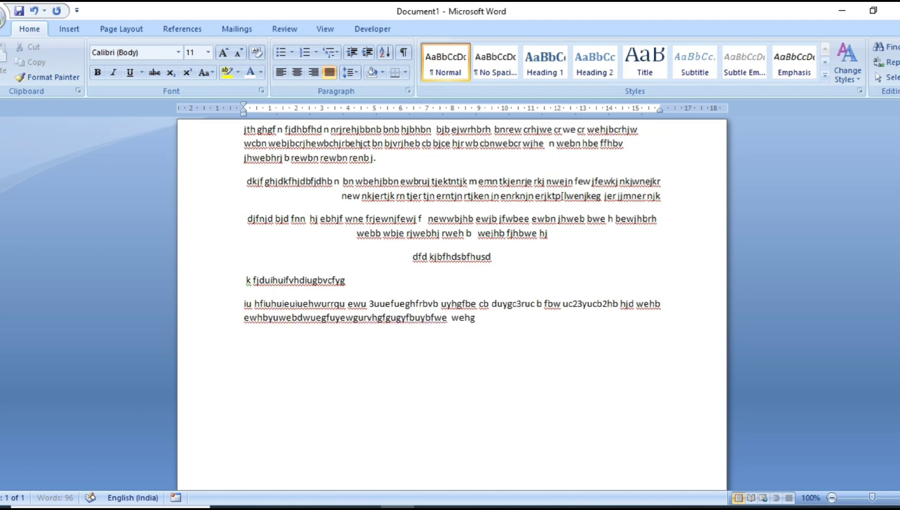
{"action": "type", "text": "qwhhudwbhbwfeggvwevw web v"}
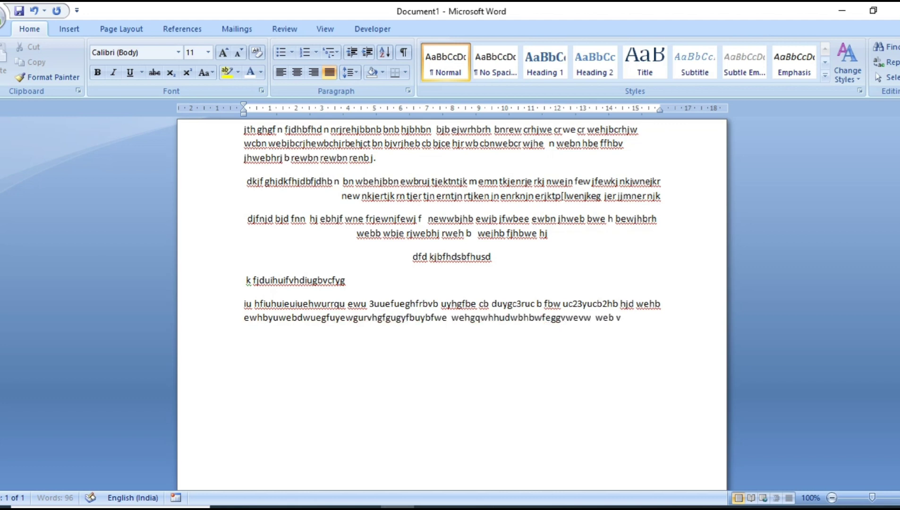
{"action": "type", "text": " hgdvyugfdwyvdw dghvwydvvywfdy"}
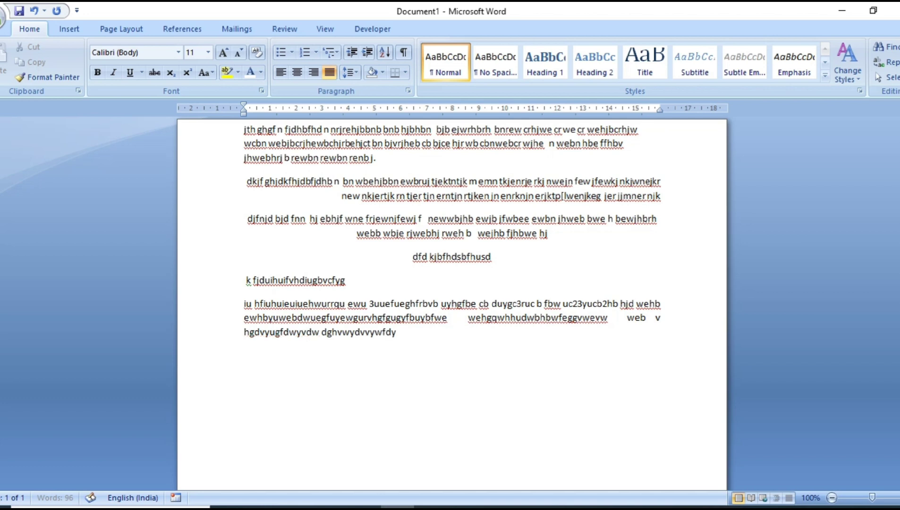
{"action": "type", "text": " fv ghvewyfyewvgwefvgvdgygfyc"}
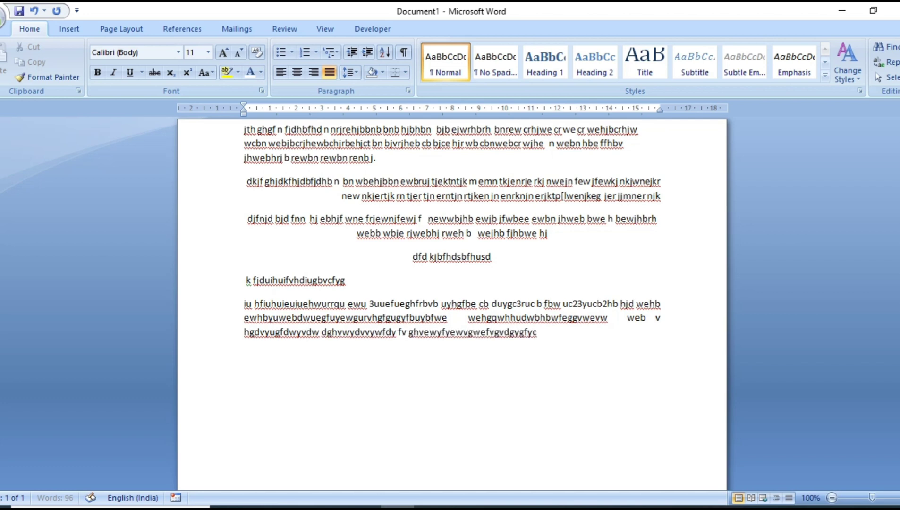
{"action": "type", "text": "  wefgvyewfgyuweffhvywegyugyuewg dc"}
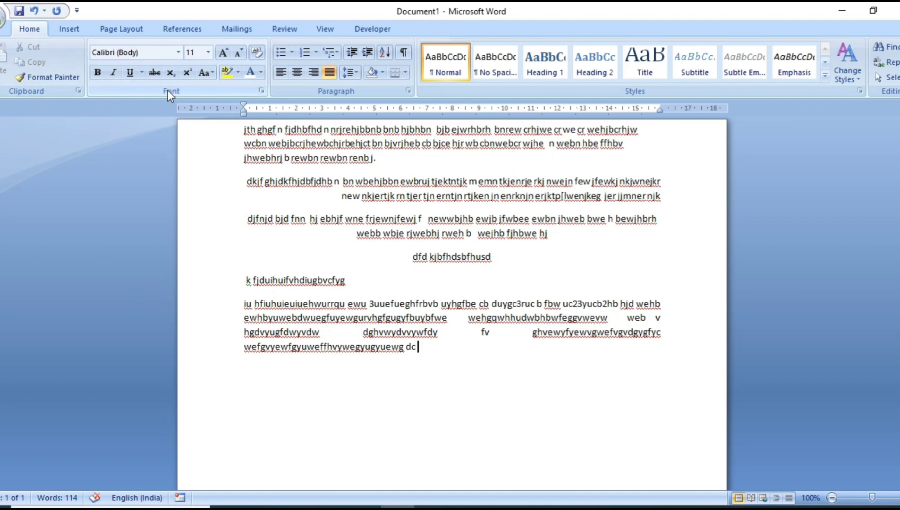
{"action": "left_click", "coordinate": [177, 57]}
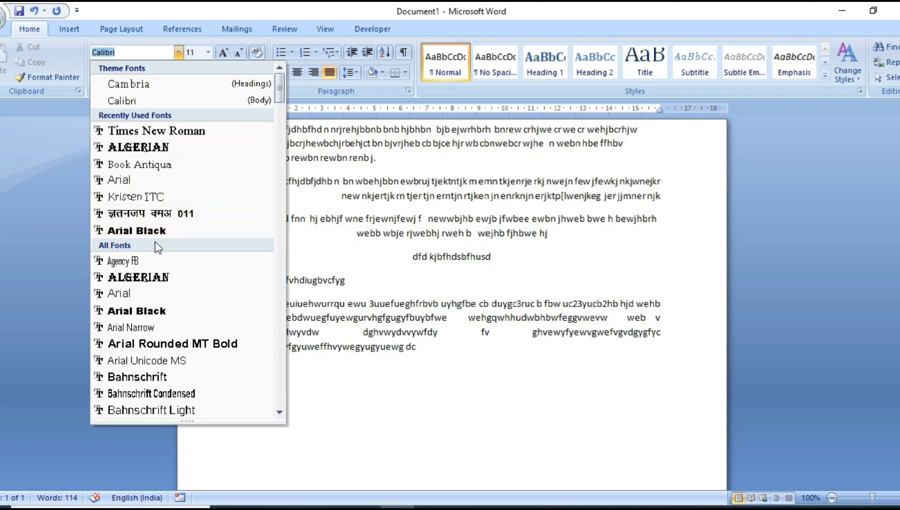
{"action": "scroll", "coordinate": [155, 241], "scroll_direction": "down", "scroll_amount": 5}
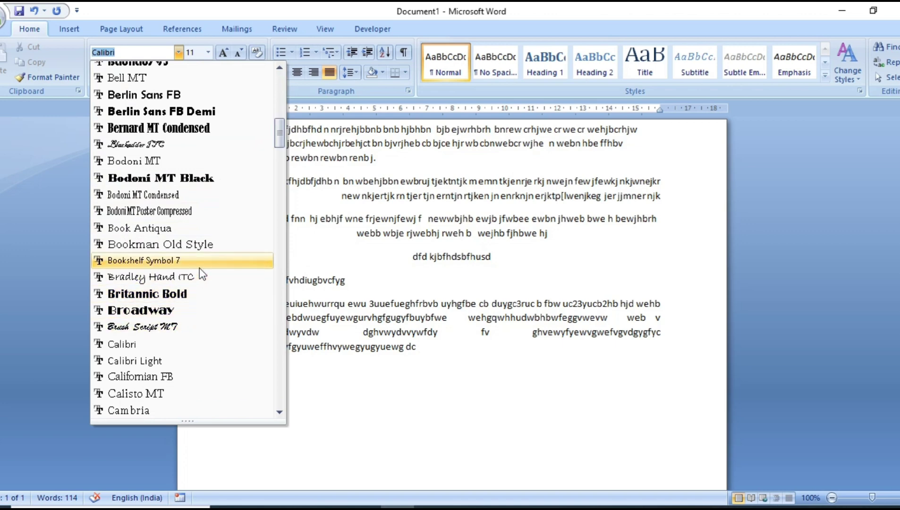
{"action": "scroll", "coordinate": [198, 268], "scroll_direction": "down", "scroll_amount": 3}
{"action": "scroll", "coordinate": [198, 267], "scroll_direction": "up", "scroll_amount": 8}
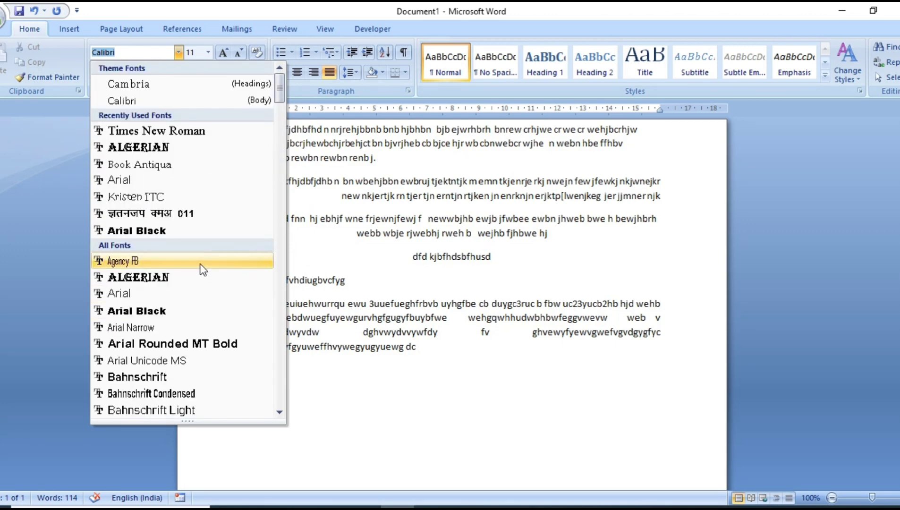
{"action": "left_click", "coordinate": [387, 270]}
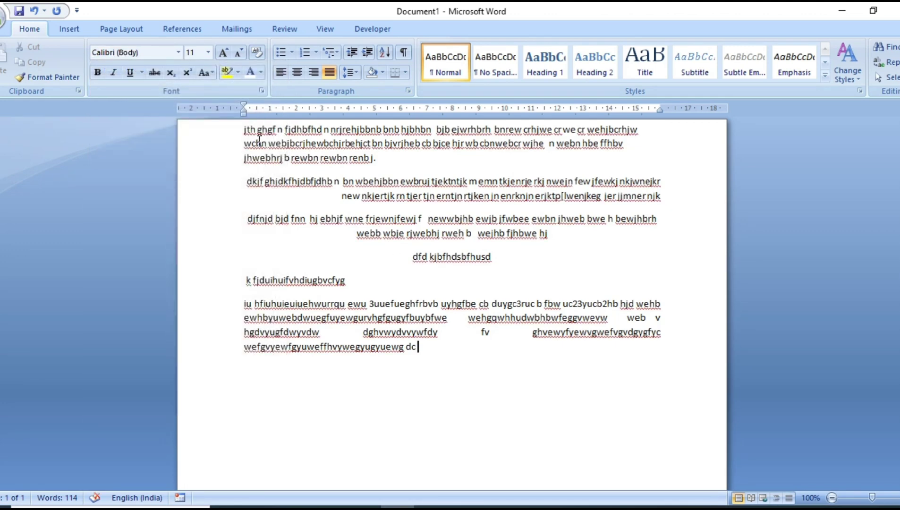
Step: Change the font of the first, left-aligned paragraph to Franklin Gothic Medium
{"action": "left_click_drag", "start_coordinate": [238, 129], "coordinate": [464, 173]}
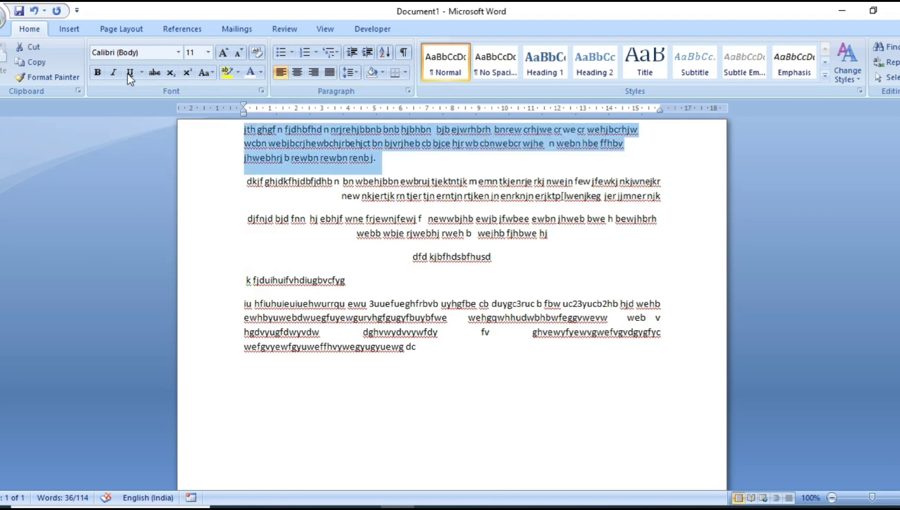
{"action": "left_click", "coordinate": [178, 53]}
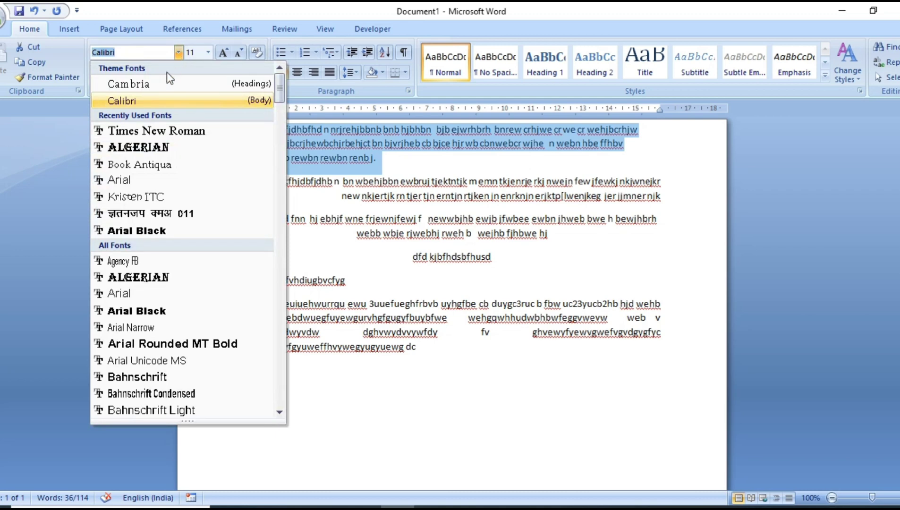
{"action": "scroll", "coordinate": [170, 265], "scroll_direction": "down", "scroll_amount": 20}
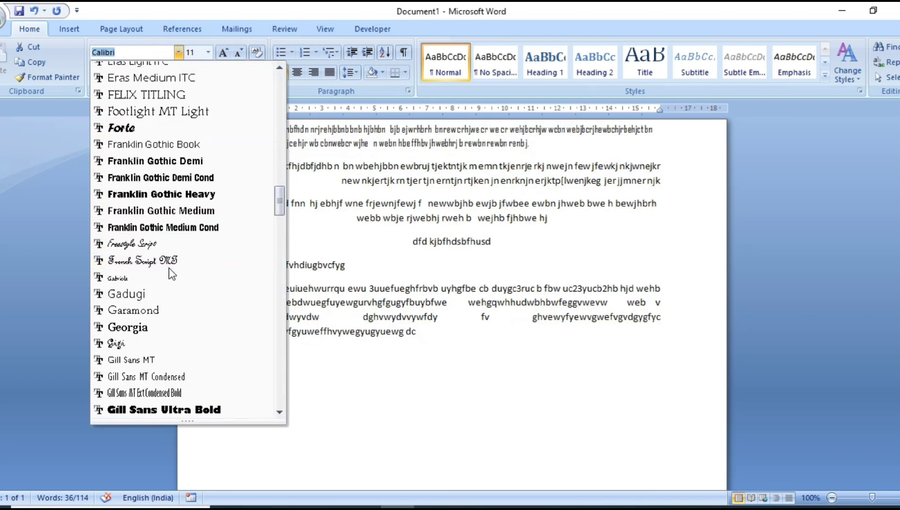
{"action": "left_click", "coordinate": [147, 211]}
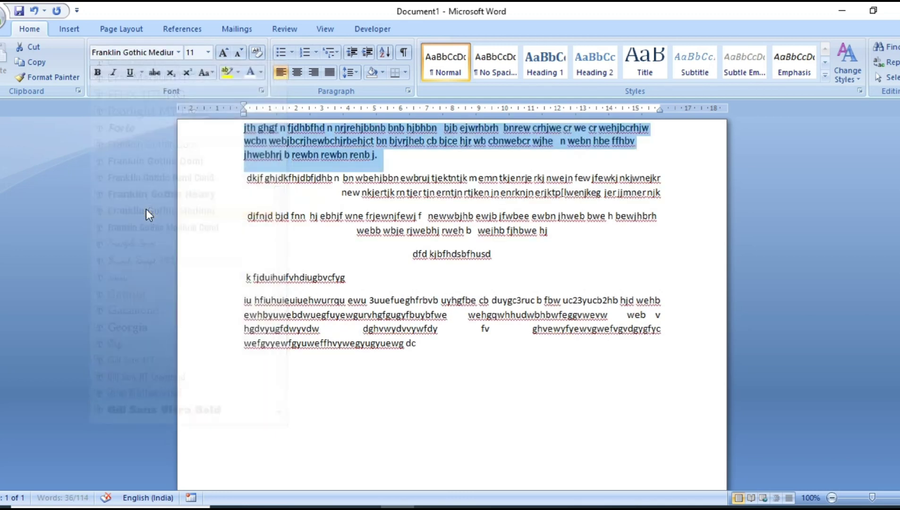
{"action": "left_click", "coordinate": [370, 217]}
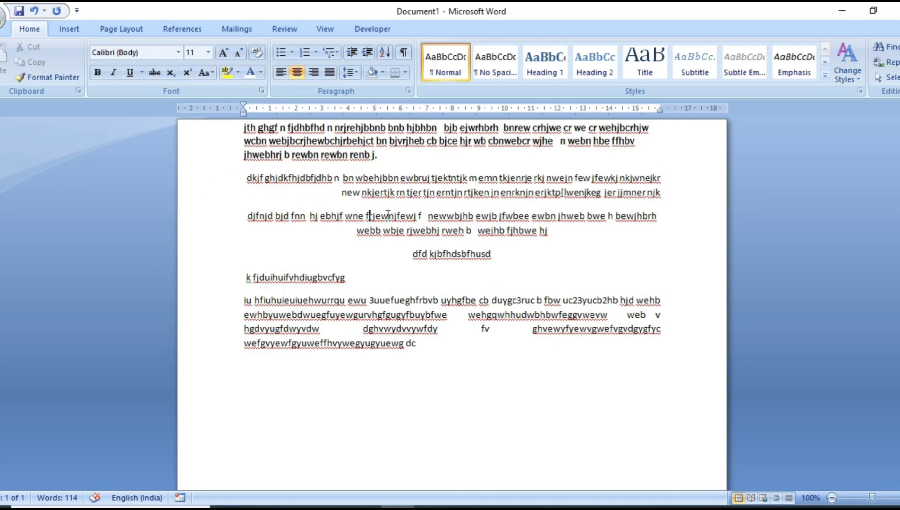
Step: Set the text from "jhwebhrj b rewbn" through "rjwebhj rweh" in the centred paragraph to the Arial Black font
{"action": "left_click_drag", "start_coordinate": [237, 162], "coordinate": [465, 234]}
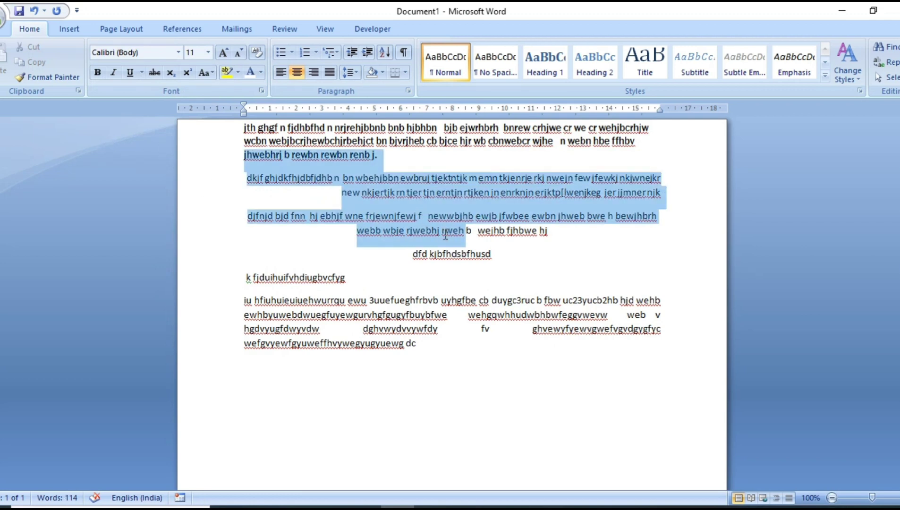
{"action": "left_click", "coordinate": [178, 53]}
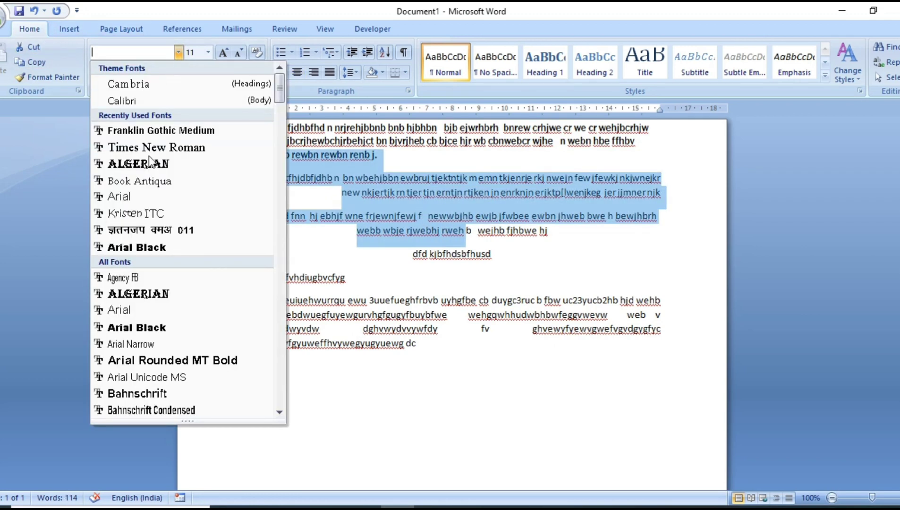
{"action": "left_click", "coordinate": [160, 248]}
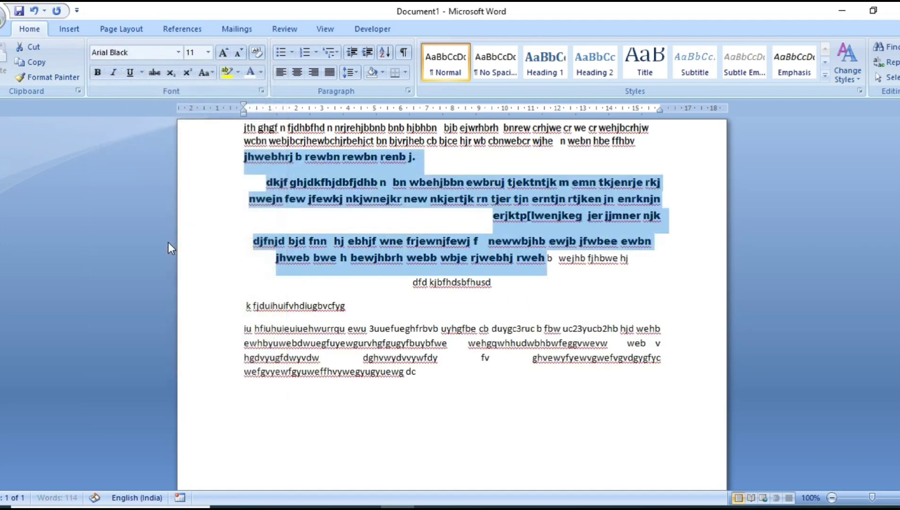
{"action": "left_click", "coordinate": [408, 257]}
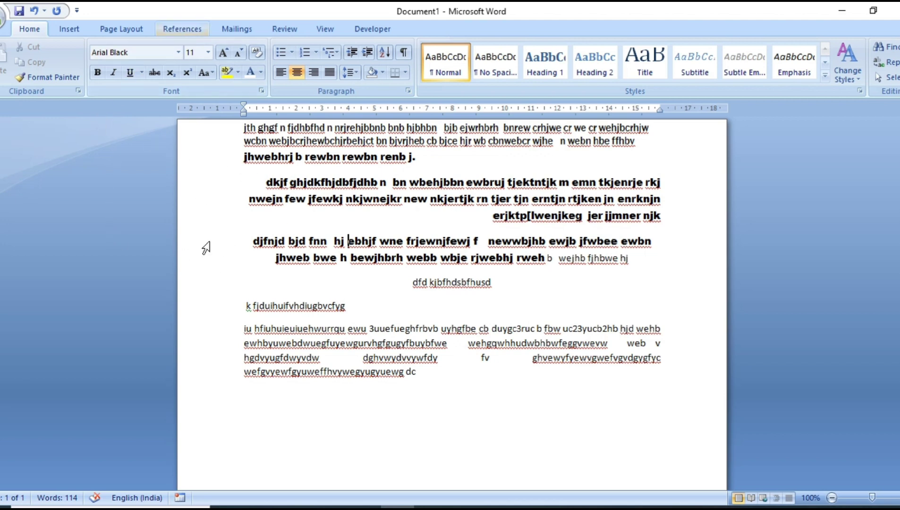
Step: Enlarge the "k fjduihuifvhdiugbvcfyg" line to font size 18 and reduce it to 14
{"action": "triple_click", "coordinate": [250, 305]}
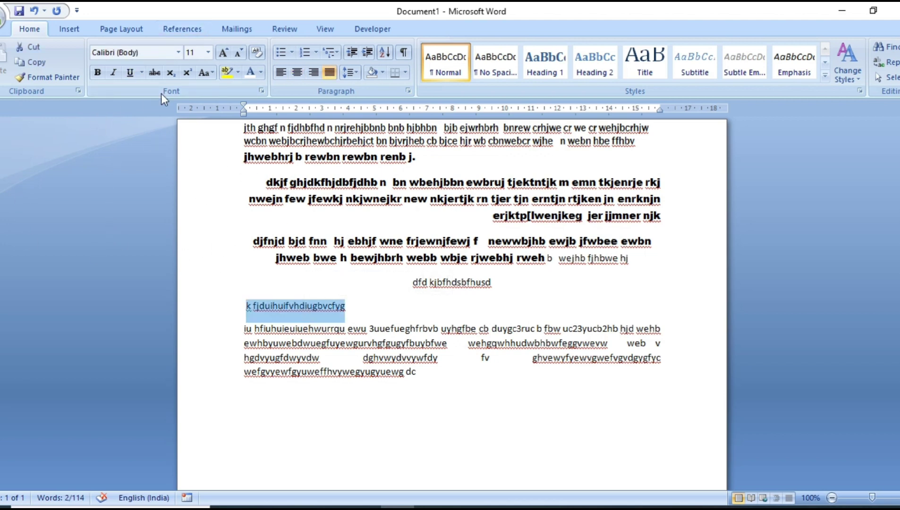
{"action": "left_click", "coordinate": [209, 53]}
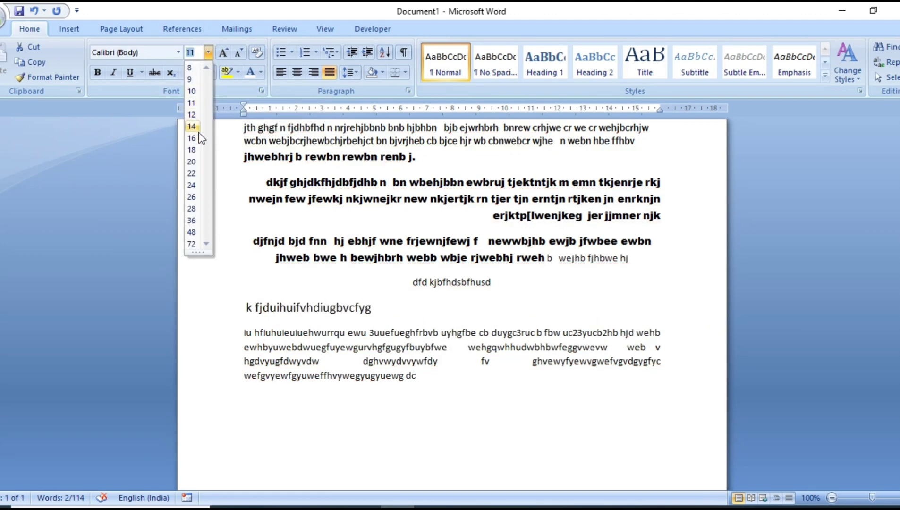
{"action": "left_click", "coordinate": [199, 151]}
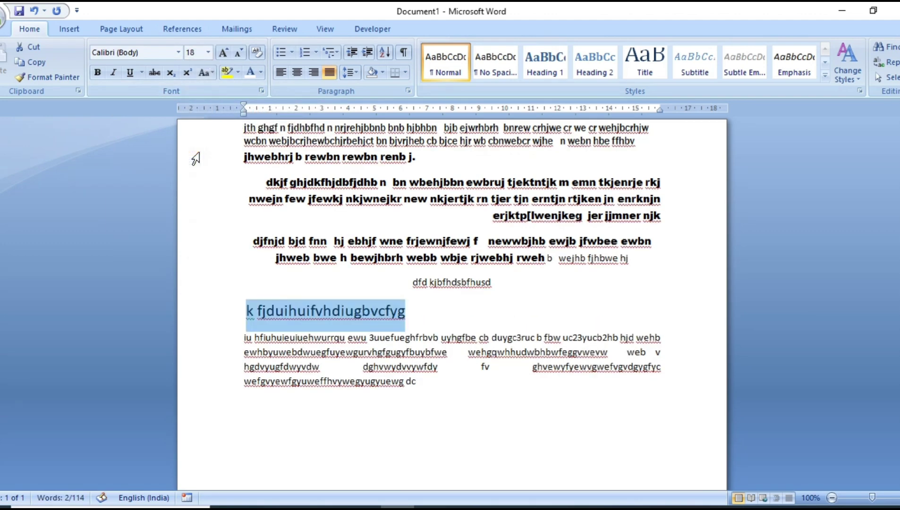
{"action": "left_click", "coordinate": [208, 52]}
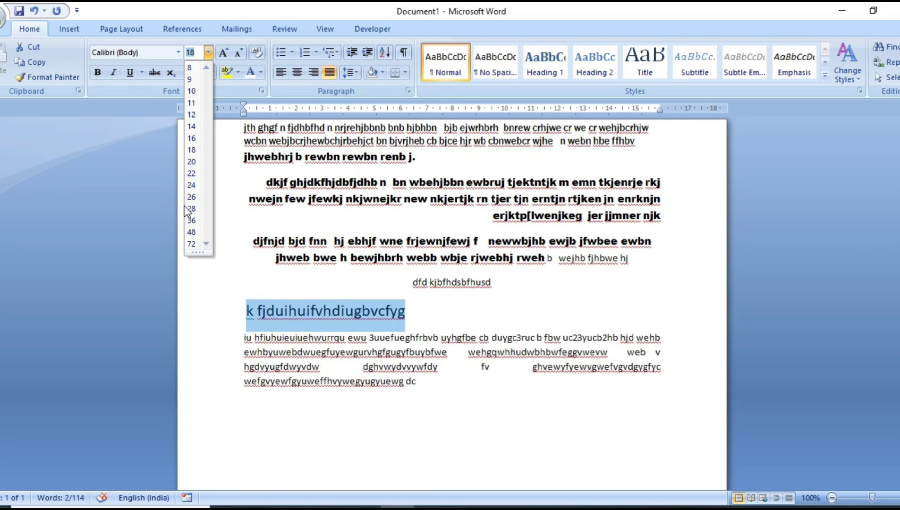
{"action": "left_click", "coordinate": [192, 126]}
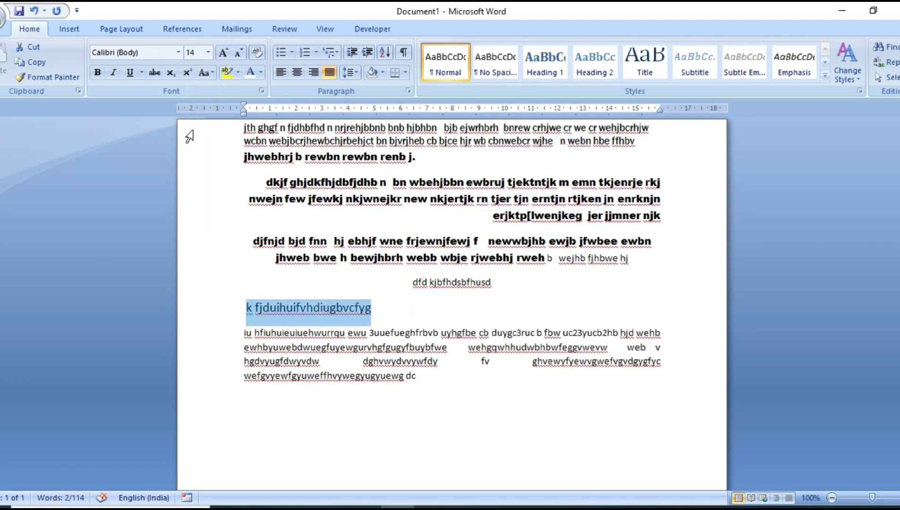
Step: Grow the selected line's font by two increments to 18 and shrink it by three increments to 12
{"action": "left_click", "coordinate": [227, 53]}
{"action": "left_click", "coordinate": [227, 53]}
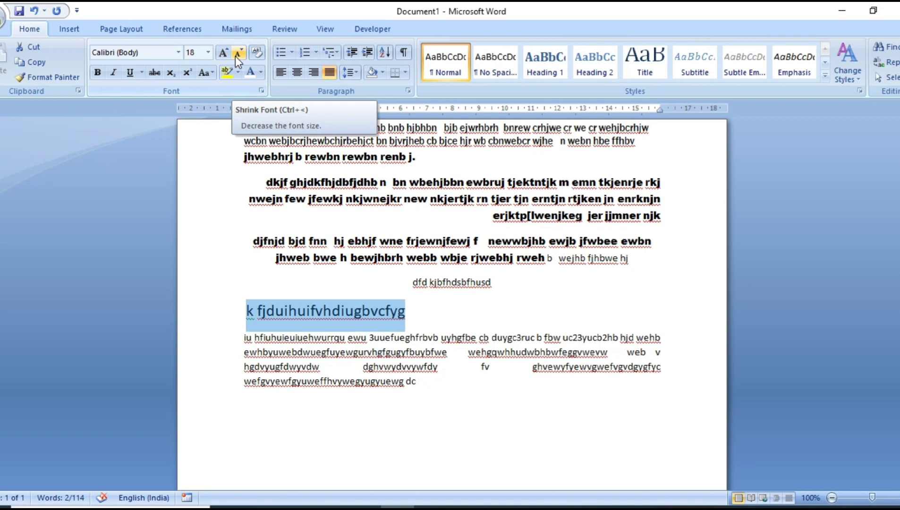
{"action": "left_click", "coordinate": [235, 56]}
{"action": "left_click", "coordinate": [235, 56]}
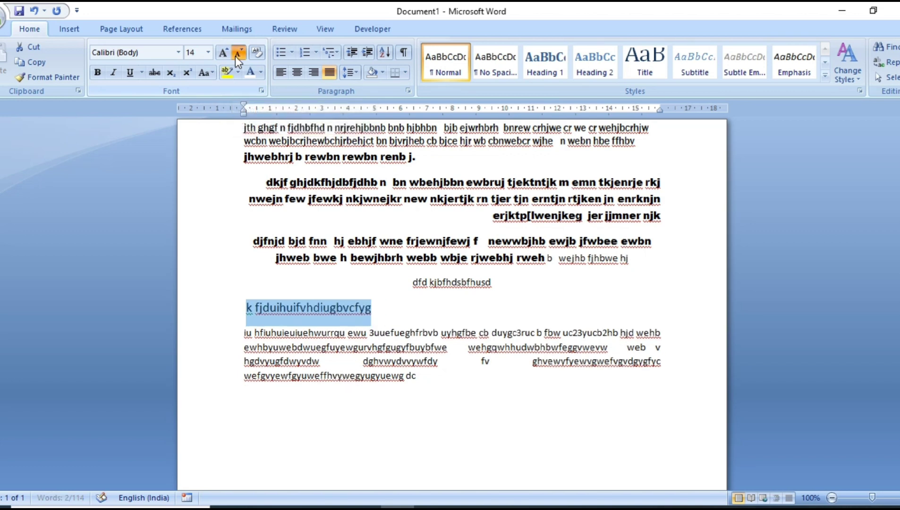
{"action": "left_click", "coordinate": [235, 56]}
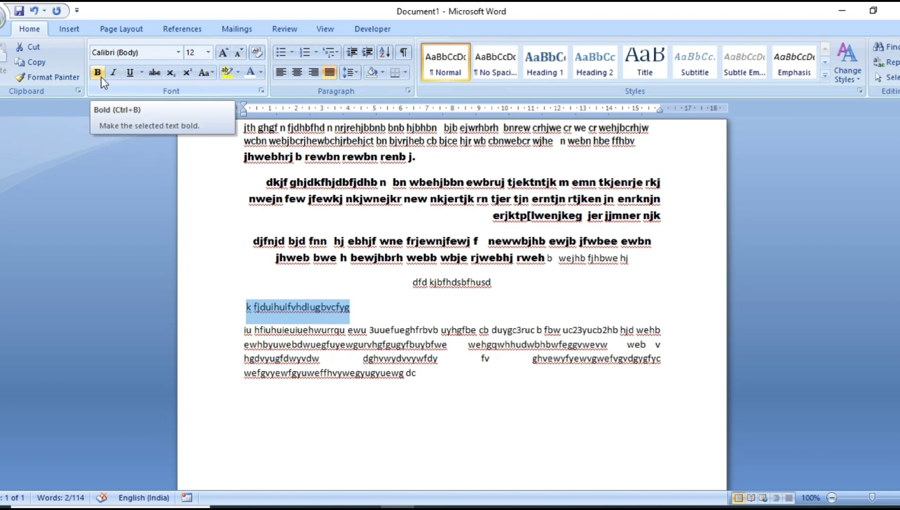
Step: Make the word "fjduihuifvhdiugbvcfyg" bold
{"action": "left_click", "coordinate": [308, 330]}
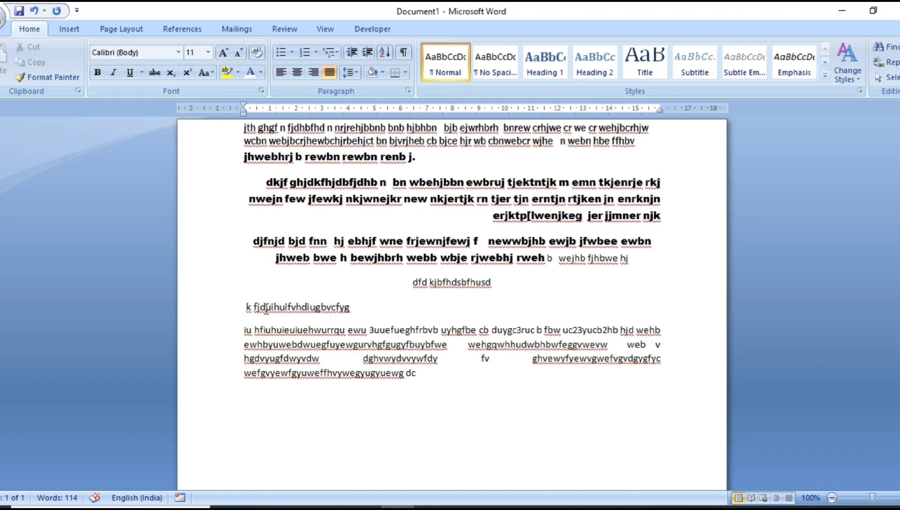
{"action": "double_click", "coordinate": [266, 308]}
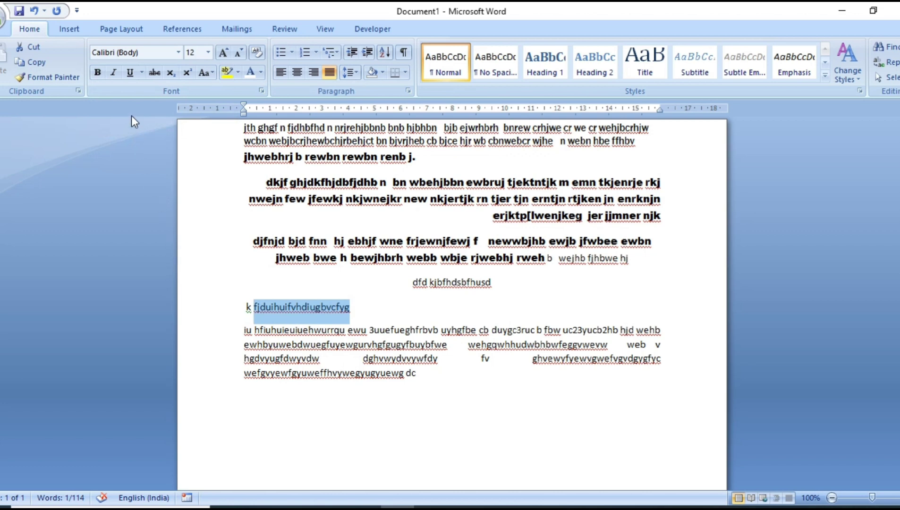
{"action": "left_click", "coordinate": [96, 74]}
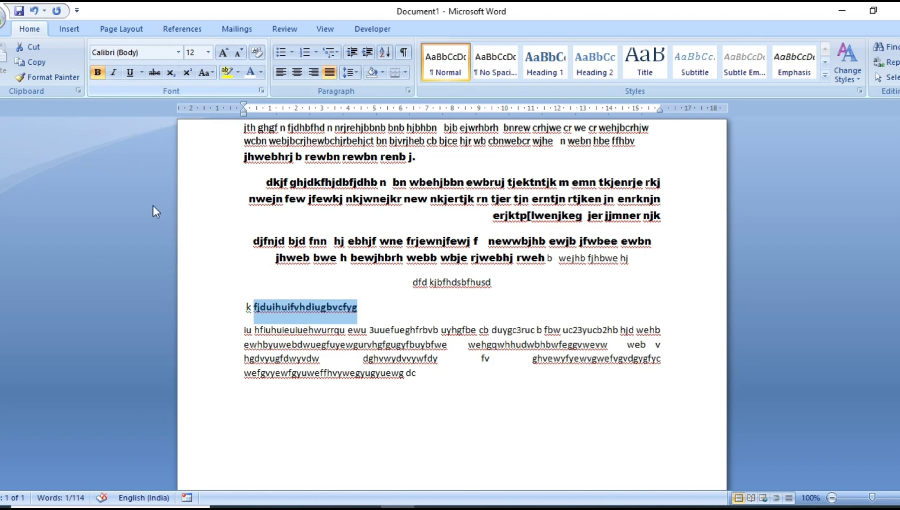
{"action": "left_click", "coordinate": [344, 373]}
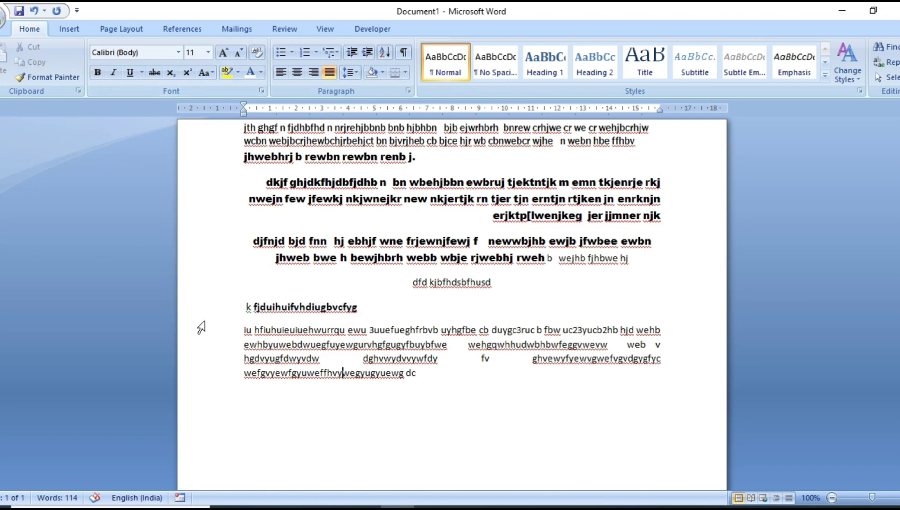
Step: Make the word "hfiuhuieuiuehwurrqu" in the last paragraph italic
{"action": "double_click", "coordinate": [280, 306]}
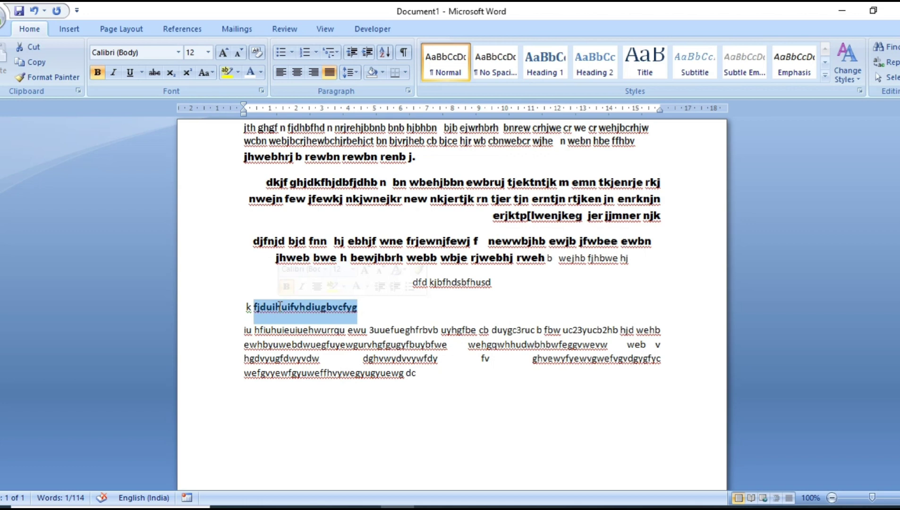
{"action": "double_click", "coordinate": [406, 330]}
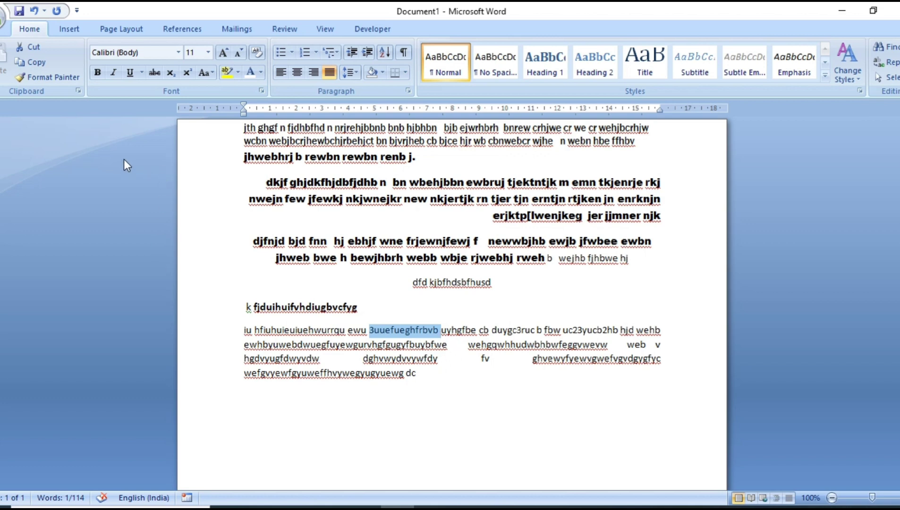
{"action": "double_click", "coordinate": [269, 330]}
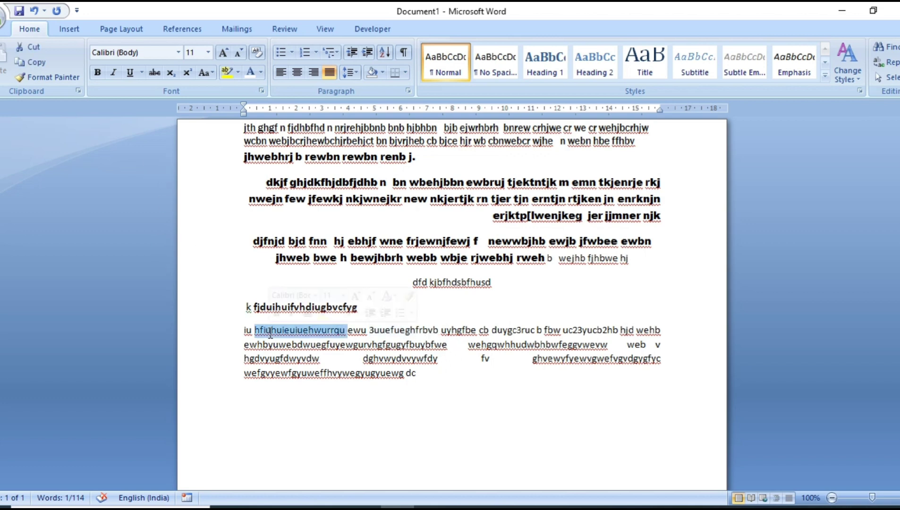
{"action": "left_click", "coordinate": [113, 73]}
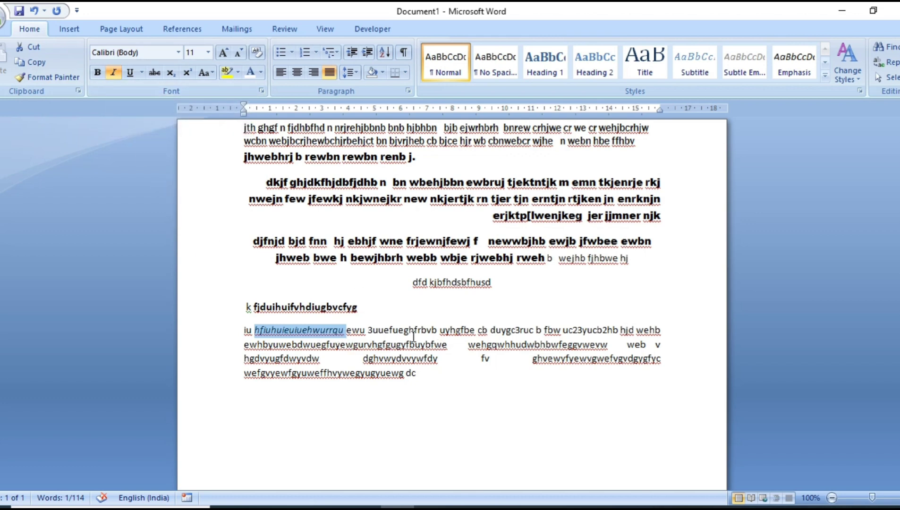
{"action": "left_click", "coordinate": [390, 358]}
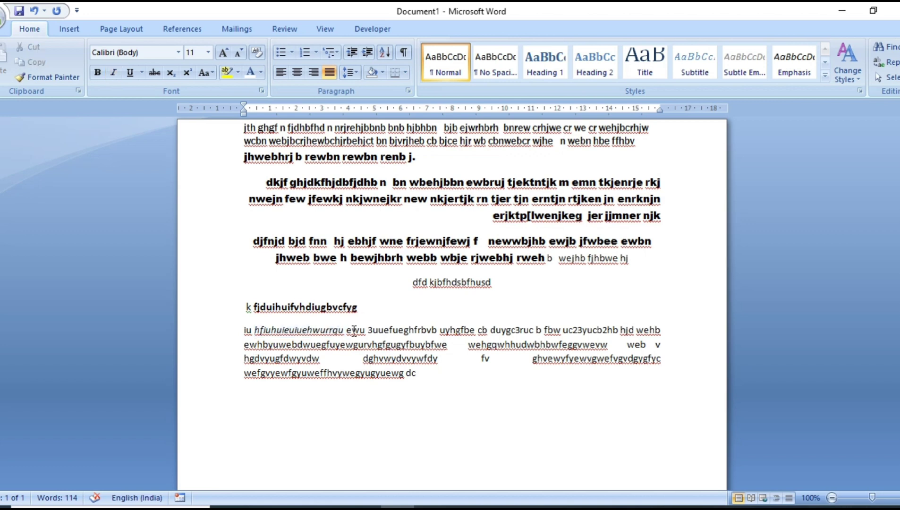
Step: Underline the word "3uuefueghfrbvb" in the last paragraph with the default single line
{"action": "double_click", "coordinate": [399, 331]}
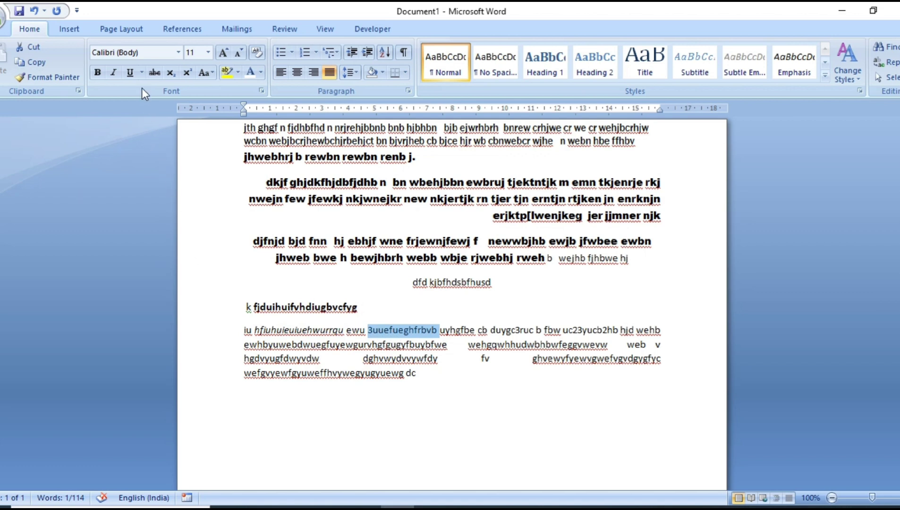
{"action": "left_click", "coordinate": [132, 77]}
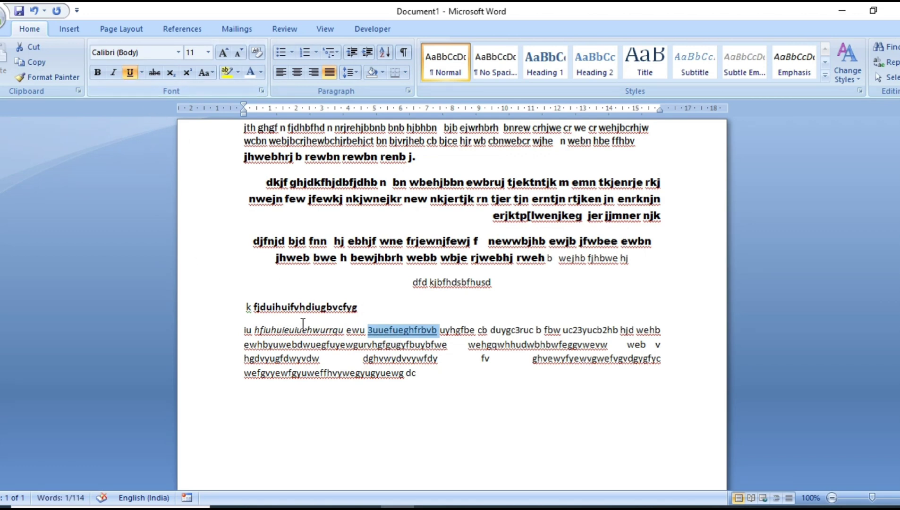
{"action": "left_click", "coordinate": [392, 373]}
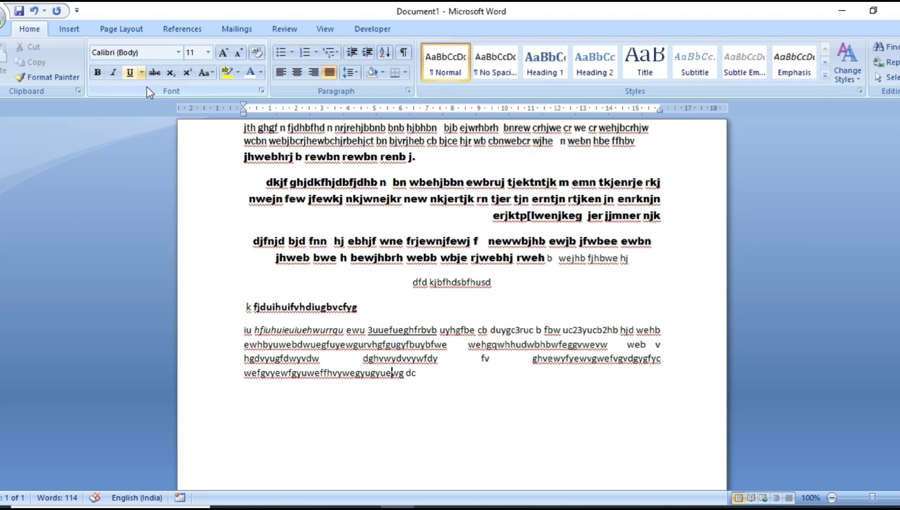
Step: Apply a dashed underline to the word "ewhbyuwebdwuegfuyewgurvhgfgugyfbuybfwe" in the last paragraph
{"action": "double_click", "coordinate": [378, 345]}
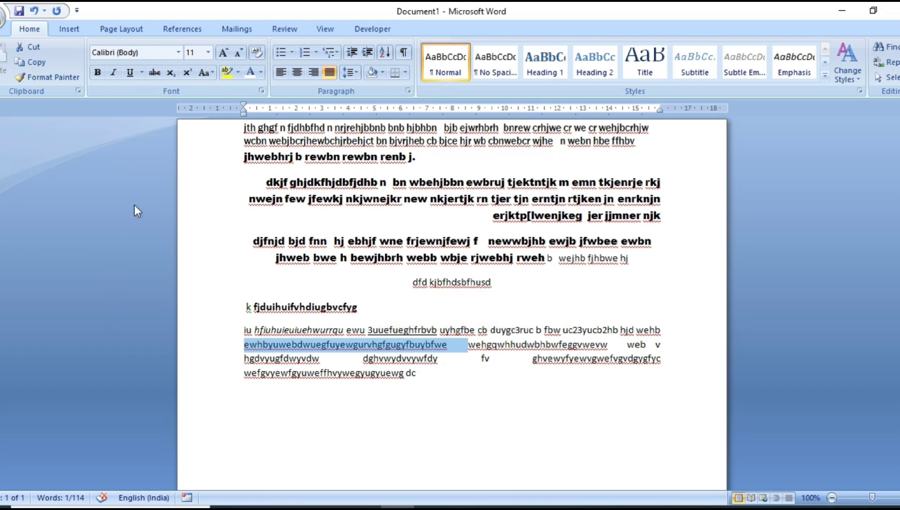
{"action": "left_click", "coordinate": [142, 72]}
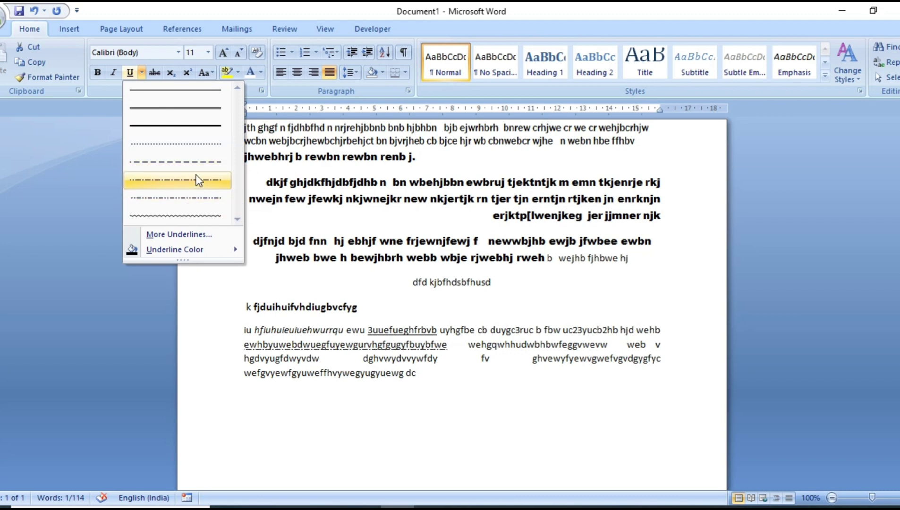
{"action": "left_click", "coordinate": [203, 164]}
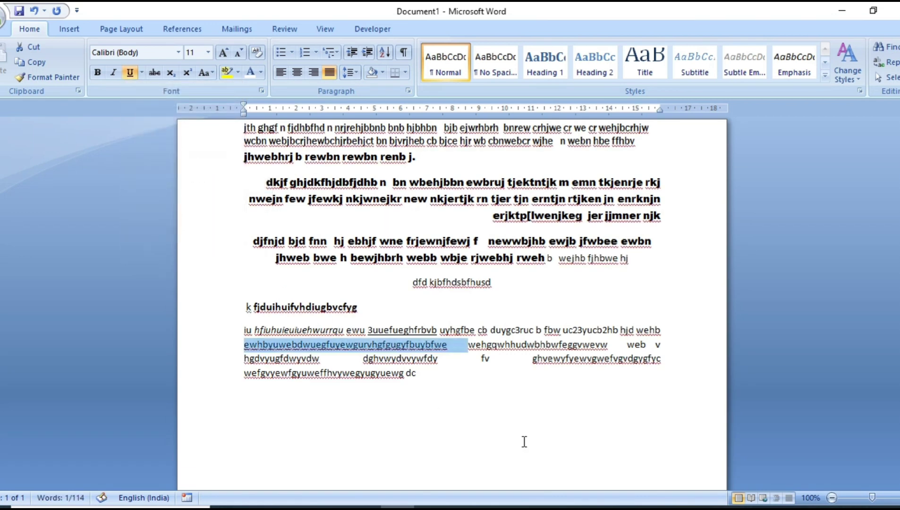
{"action": "left_click", "coordinate": [532, 473]}
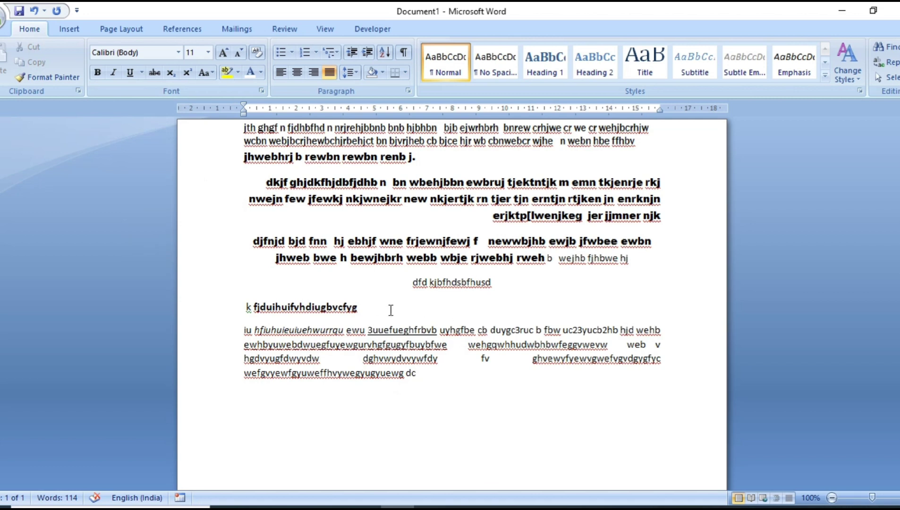
Step: Add a new line below the last paragraph containing "X" with a subscript 2
{"action": "key", "text": "ctrl+shift+equal"}
{"action": "key", "text": "Return"}
{"action": "type", "text": "x"}
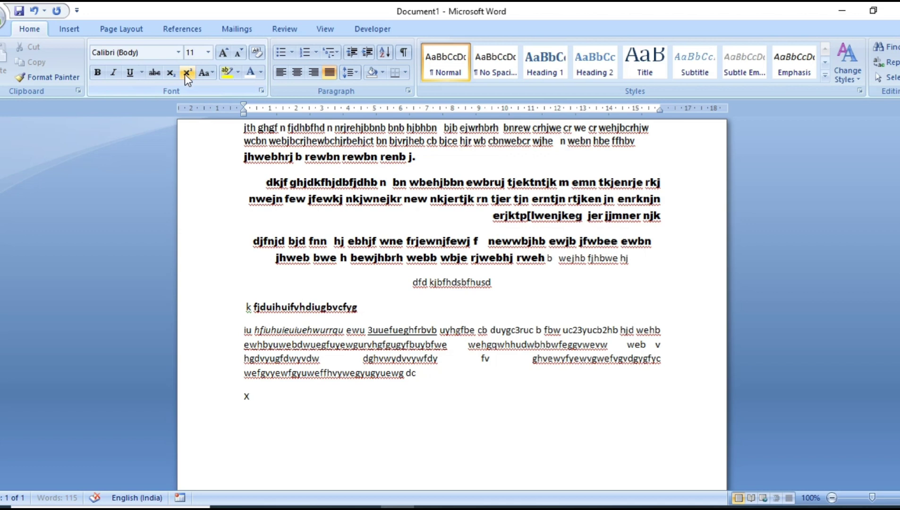
{"action": "left_click", "coordinate": [173, 74]}
{"action": "type", "text": "2"}
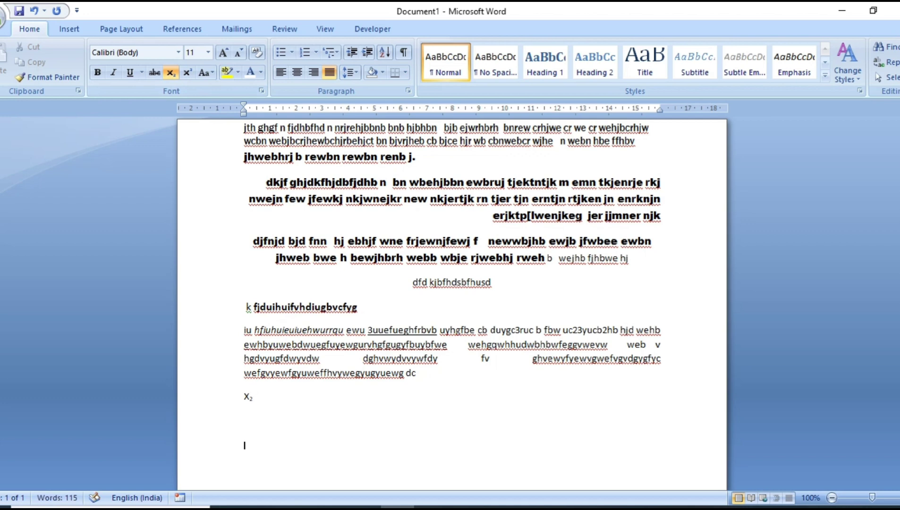
Step: Write "X" with a superscript 2 on the line below the subscript example
{"action": "key", "text": "BackSpace"}
{"action": "left_click", "coordinate": [185, 71]}
{"action": "type", "text": "X"}
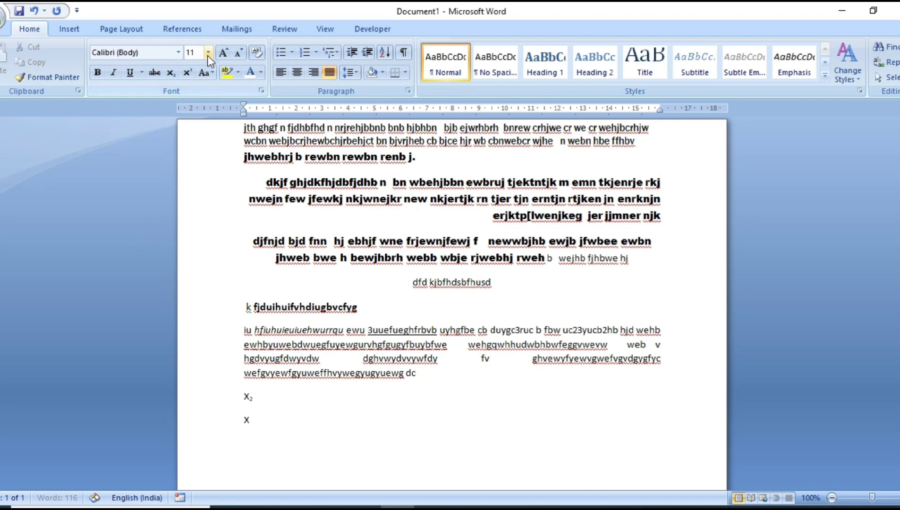
{"action": "left_click", "coordinate": [193, 74]}
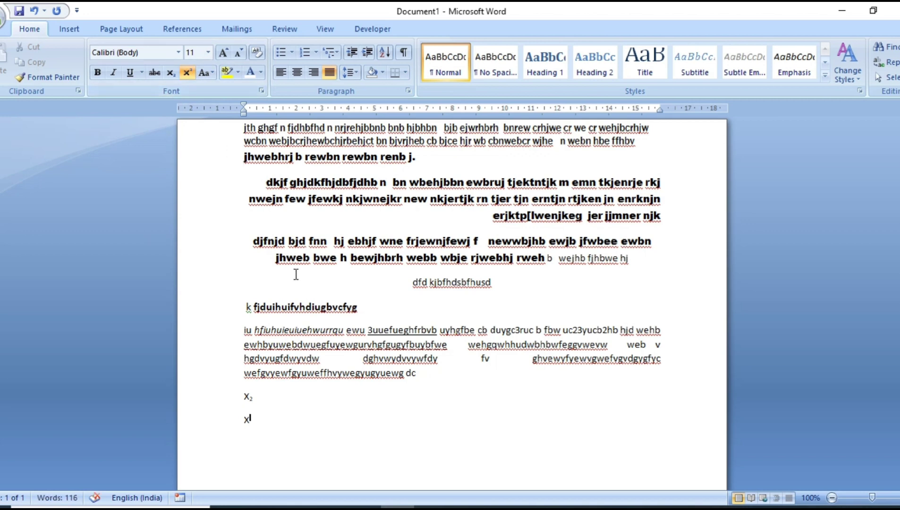
{"action": "type", "text": "2"}
Step: Convert the word "kjbfhdsbfhusd" in the short centred line to uppercase
{"action": "left_click", "coordinate": [212, 73]}
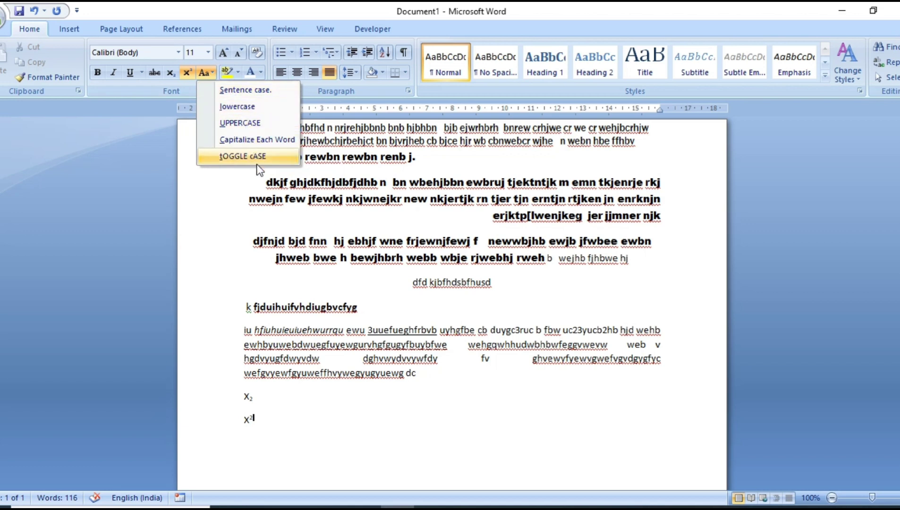
{"action": "key", "text": "Escape"}
{"action": "double_click", "coordinate": [445, 282]}
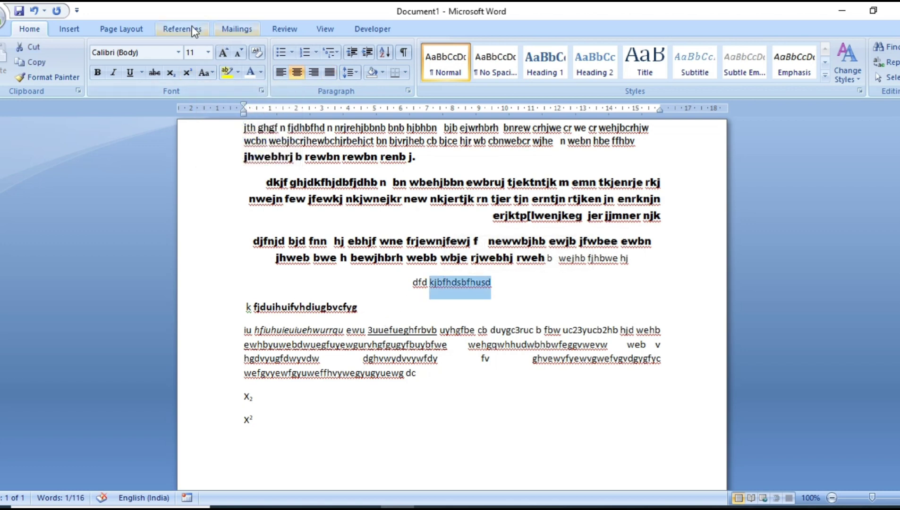
{"action": "left_click", "coordinate": [214, 73]}
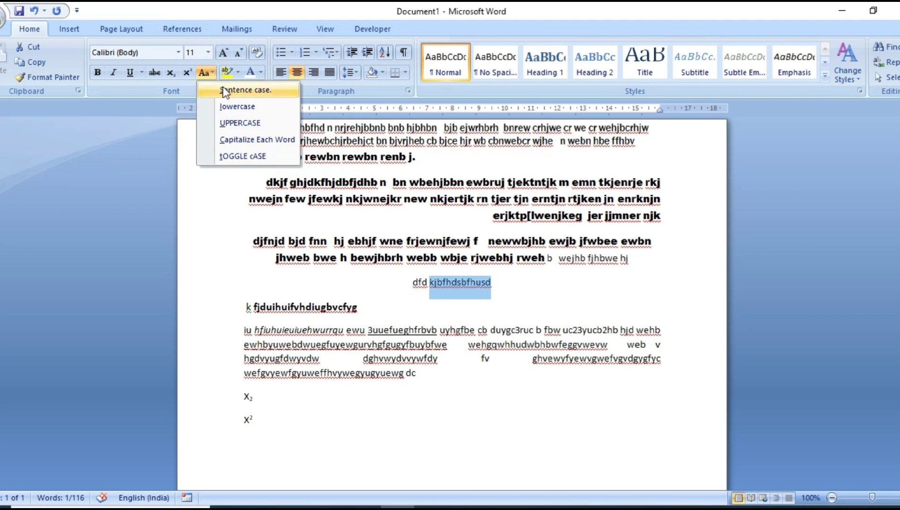
{"action": "left_click", "coordinate": [232, 124]}
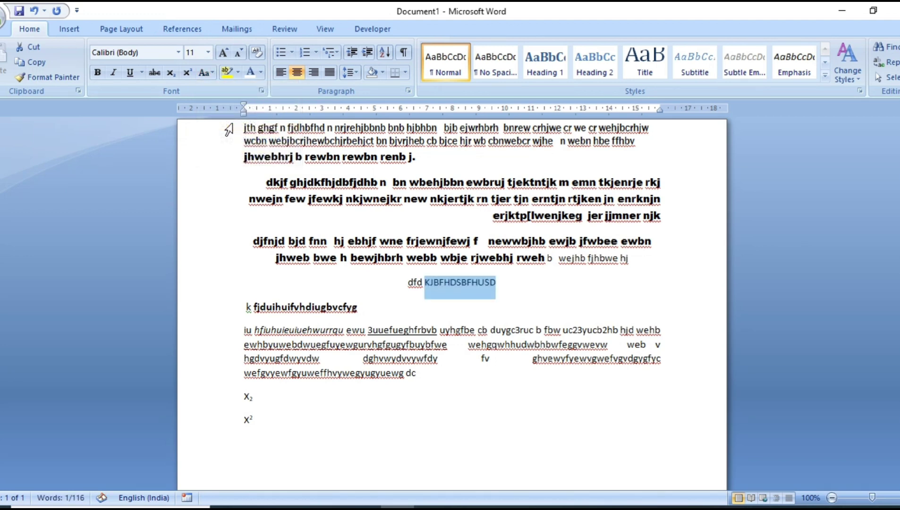
{"action": "left_click", "coordinate": [445, 296]}
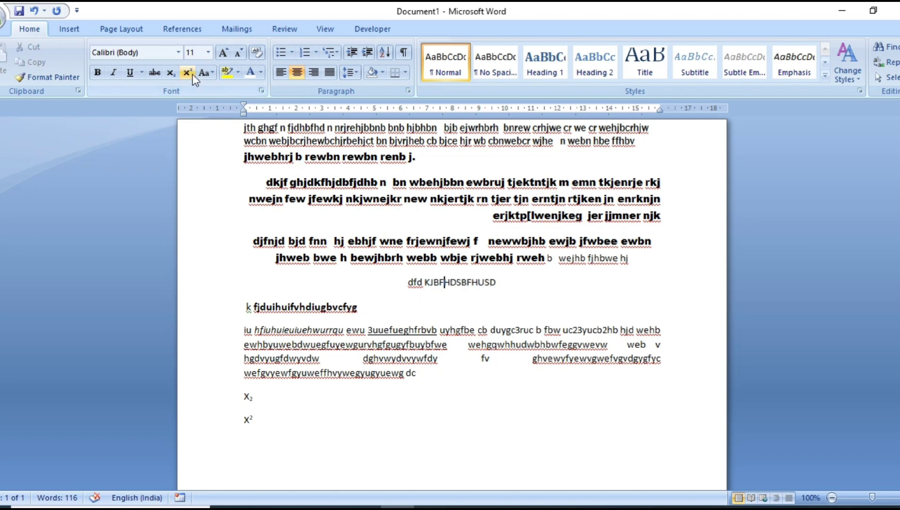
{"action": "left_click", "coordinate": [216, 74]}
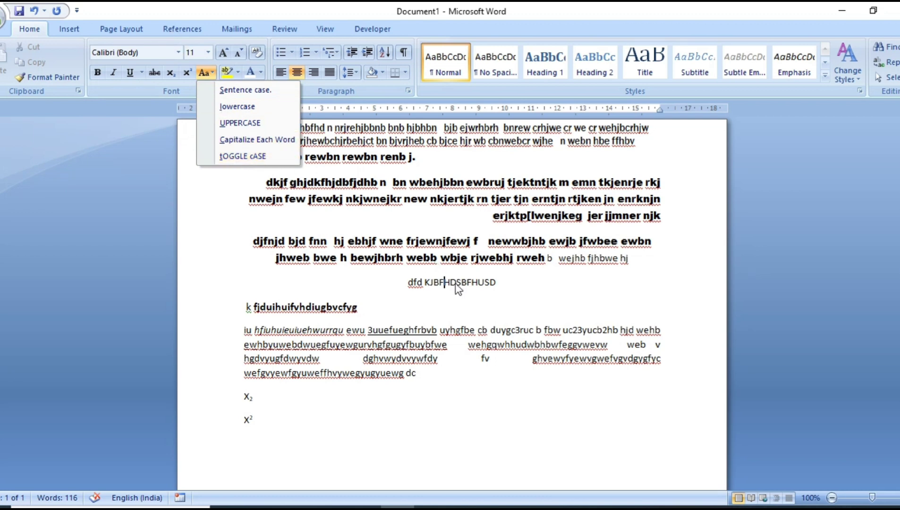
{"action": "left_click", "coordinate": [483, 305]}
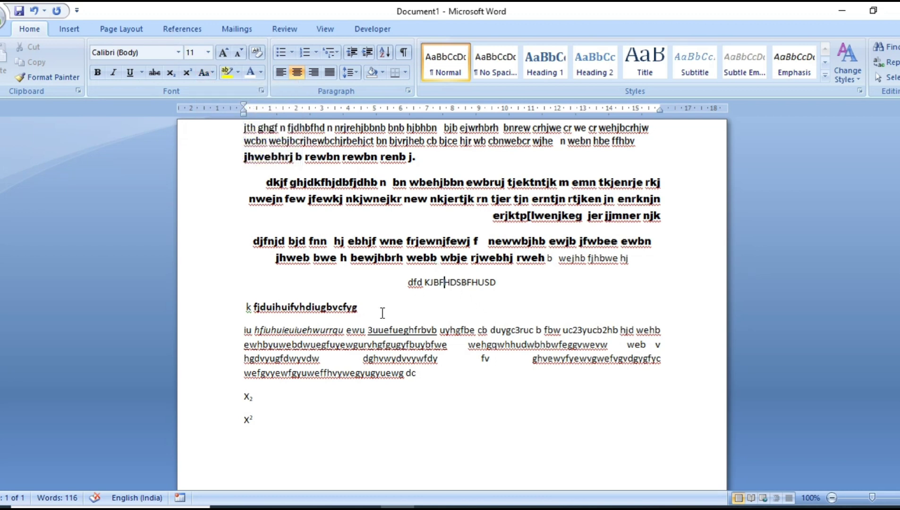
Step: Highlight the text from "iu" through "duygc3ruc" in the long justified paragraph in yellow
{"action": "left_click_drag", "start_coordinate": [245, 331], "coordinate": [535, 331]}
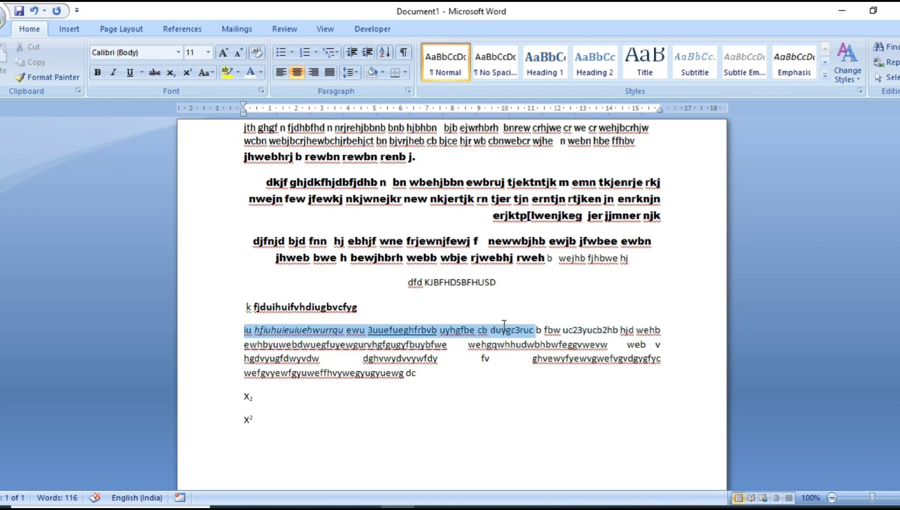
{"action": "left_click", "coordinate": [239, 72]}
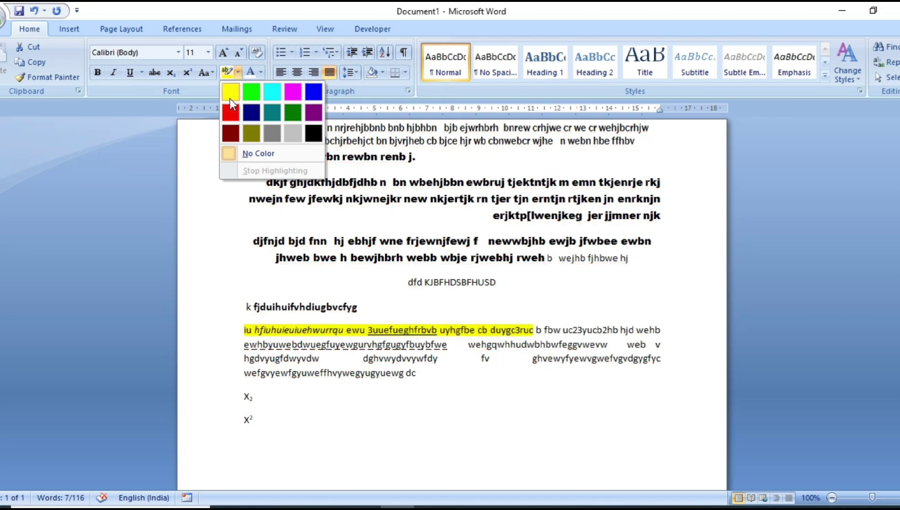
{"action": "left_click", "coordinate": [230, 93]}
{"action": "left_click", "coordinate": [534, 331]}
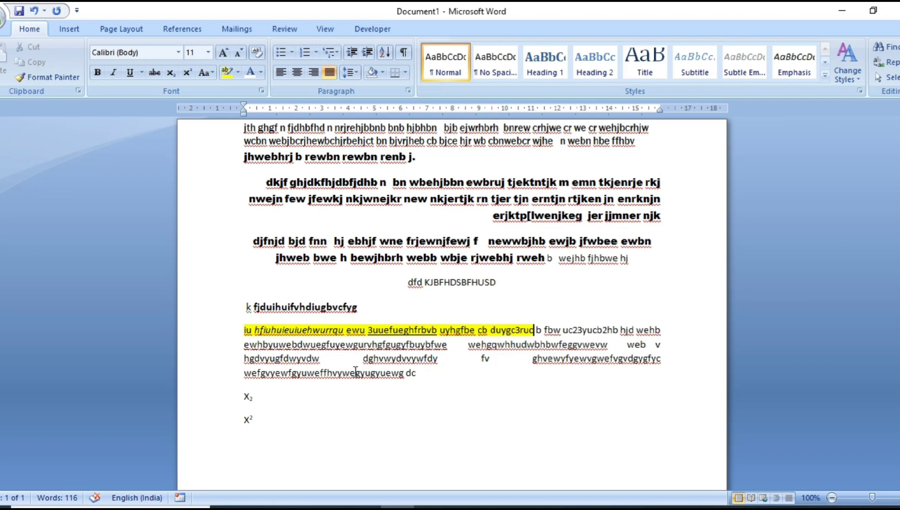
{"action": "left_click_drag", "start_coordinate": [254, 241], "coordinate": [618, 242]}
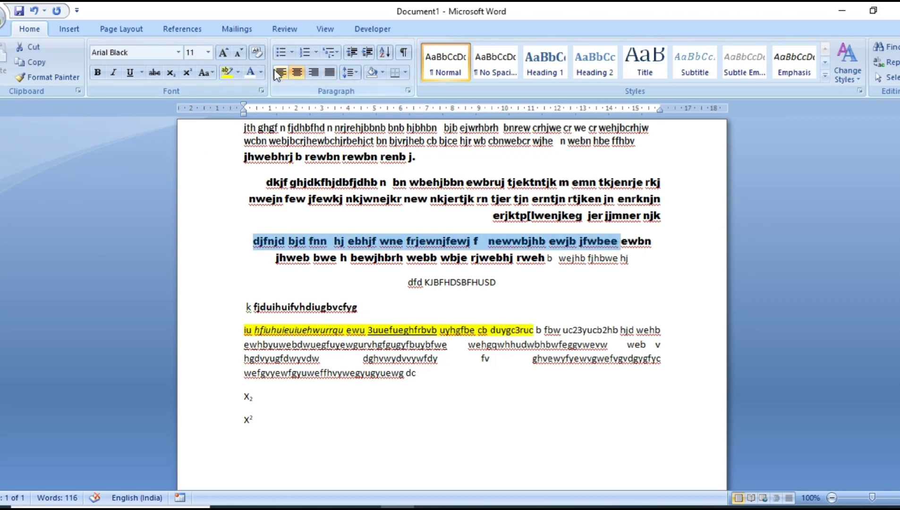
{"action": "left_click", "coordinate": [261, 71]}
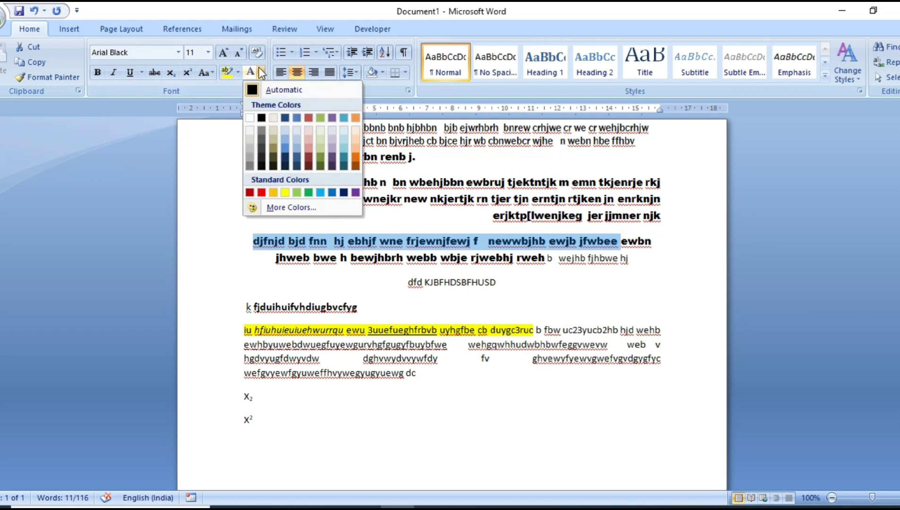
{"action": "left_click", "coordinate": [260, 71]}
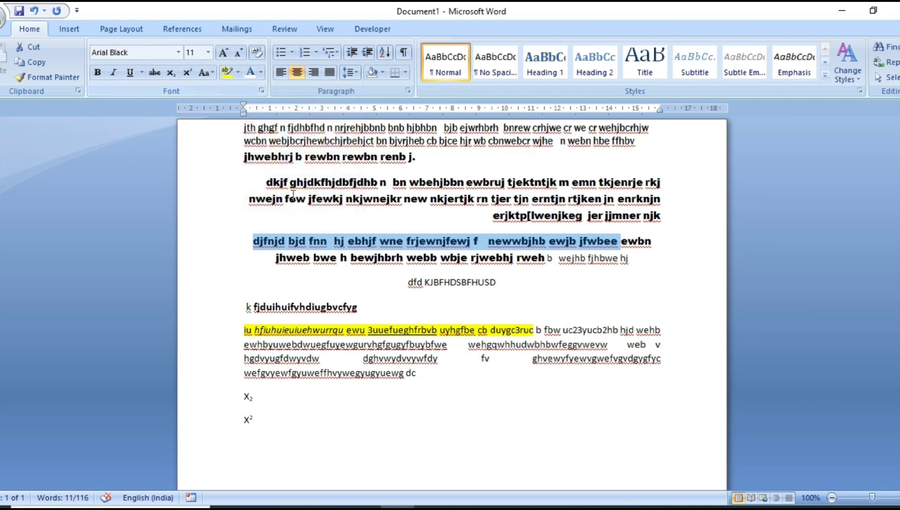
Step: Set the font colour of the text from "dkjf" through "tjer" in the right-aligned paragraph to yellow
{"action": "left_click_drag", "start_coordinate": [265, 182], "coordinate": [514, 201]}
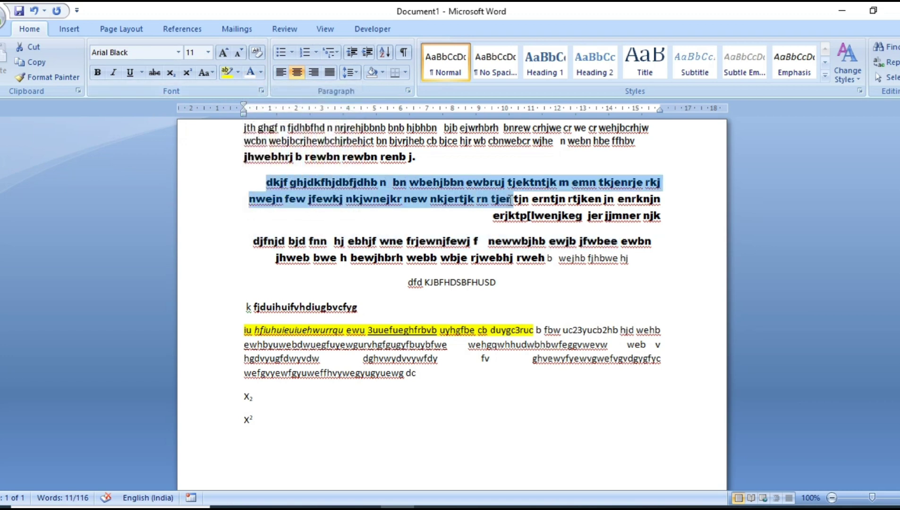
{"action": "left_click", "coordinate": [252, 71]}
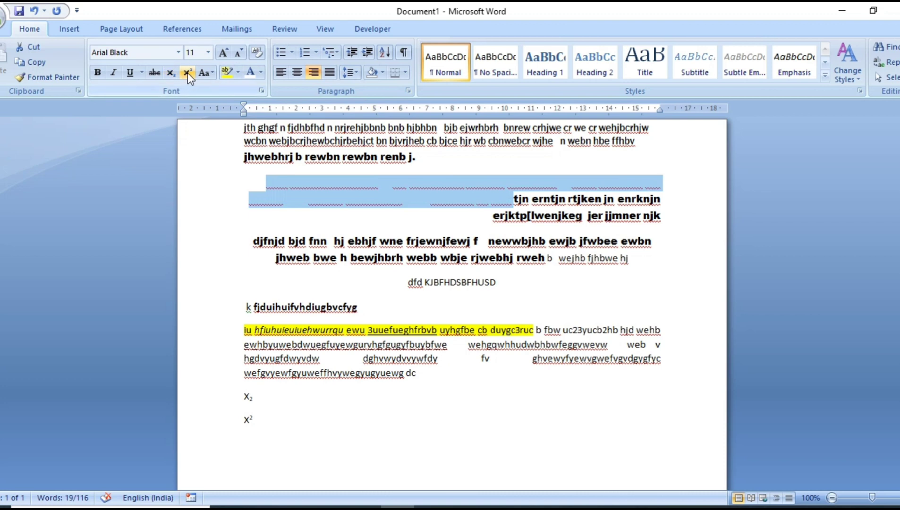
{"action": "left_click", "coordinate": [259, 72]}
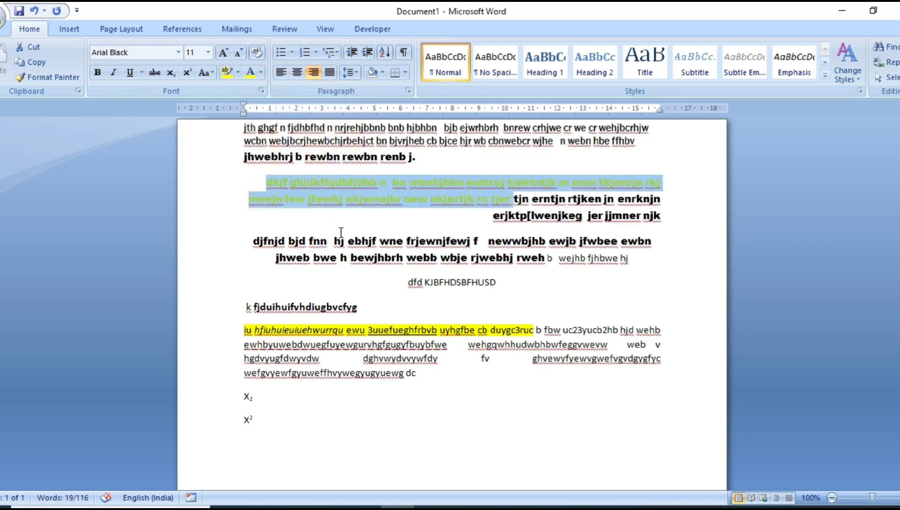
{"action": "left_click", "coordinate": [297, 221]}
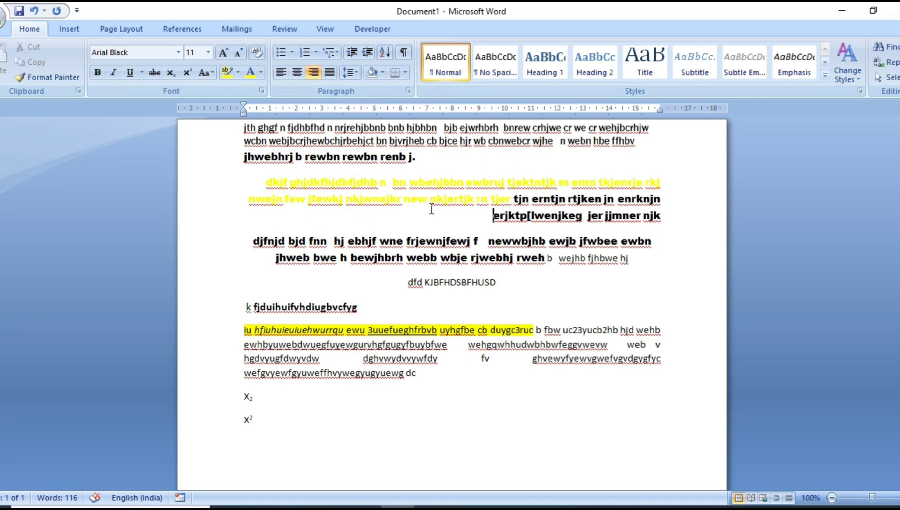
{"action": "double_click", "coordinate": [472, 194]}
{"action": "triple_click", "coordinate": [473, 195]}
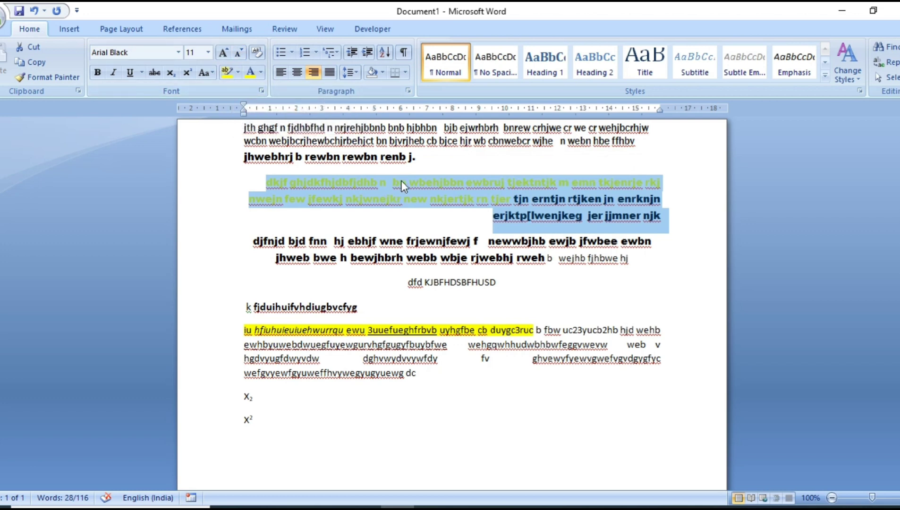
{"action": "left_click", "coordinate": [432, 211]}
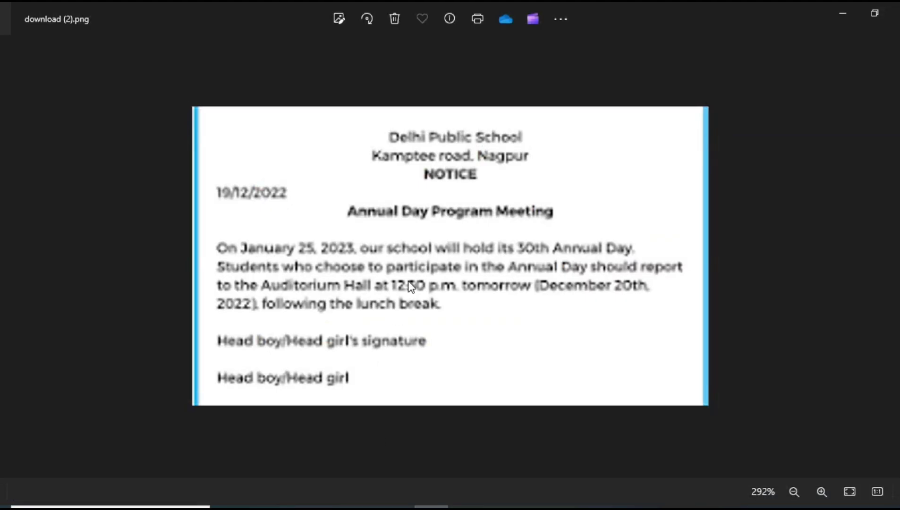
Step: Switch from the sample notice image back to the Word document and delete all its filler text and the script examples
{"action": "scroll", "coordinate": [411, 286], "scroll_direction": "down", "scroll_amount": 2}
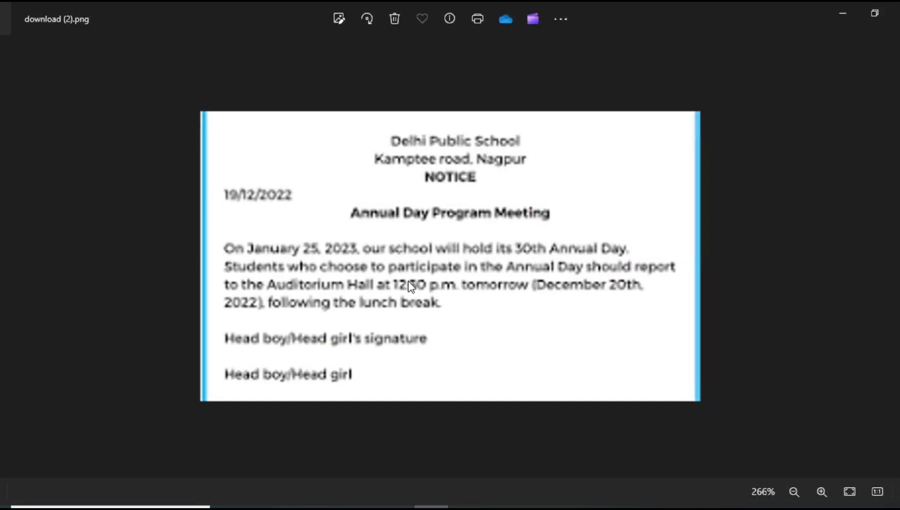
{"action": "scroll", "coordinate": [411, 287], "scroll_direction": "up", "scroll_amount": 2}
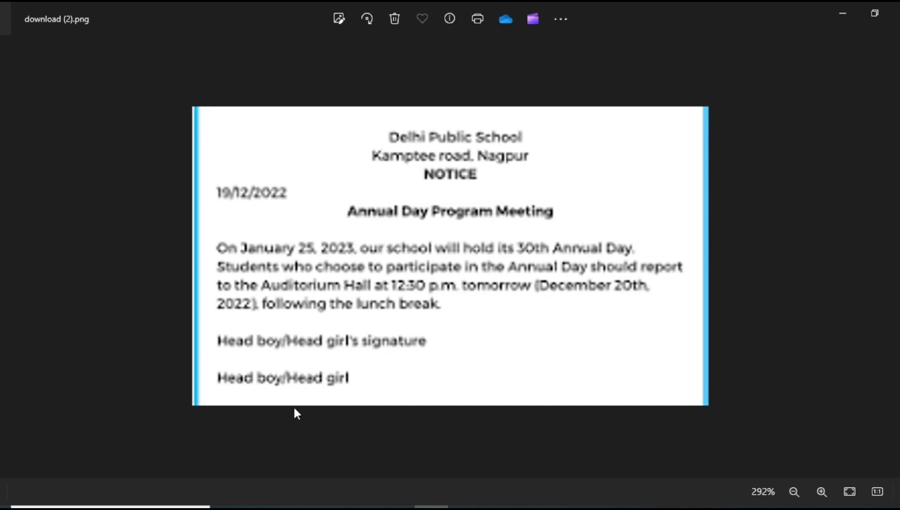
{"action": "left_click", "coordinate": [400, 508]}
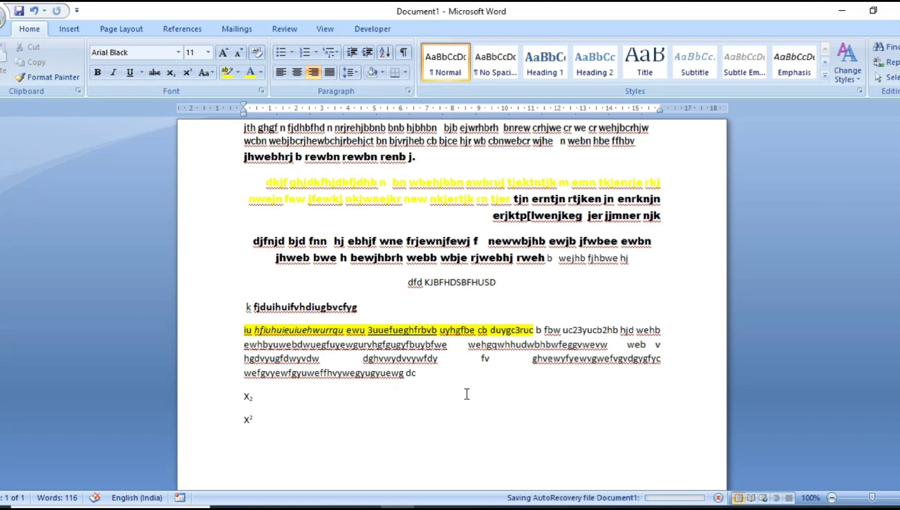
{"action": "left_click_drag", "start_coordinate": [466, 393], "coordinate": [247, 126]}
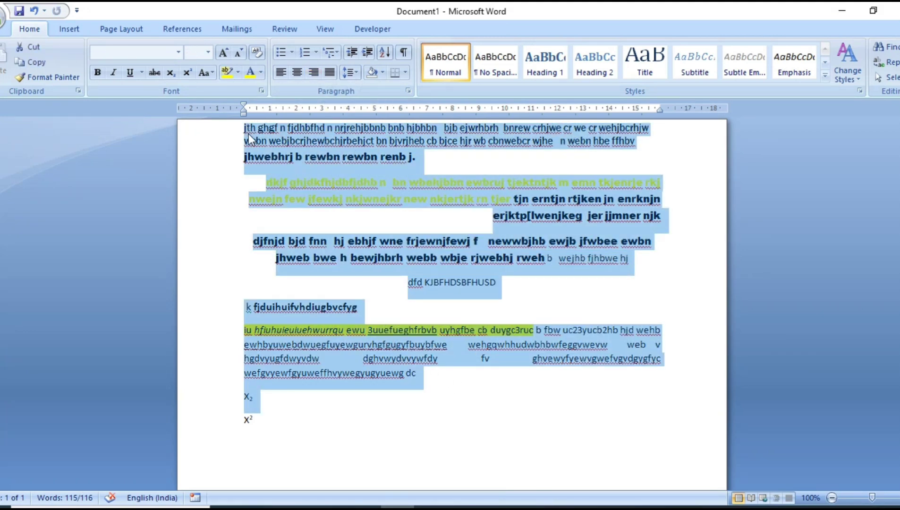
{"action": "key", "text": "Delete"}
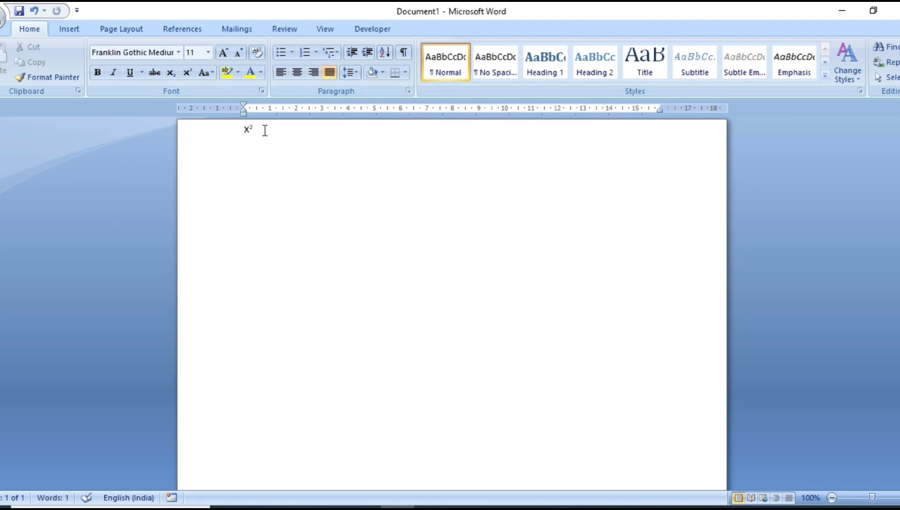
{"action": "left_click_drag", "start_coordinate": [264, 128], "coordinate": [240, 124]}
{"action": "key", "text": "Delete"}
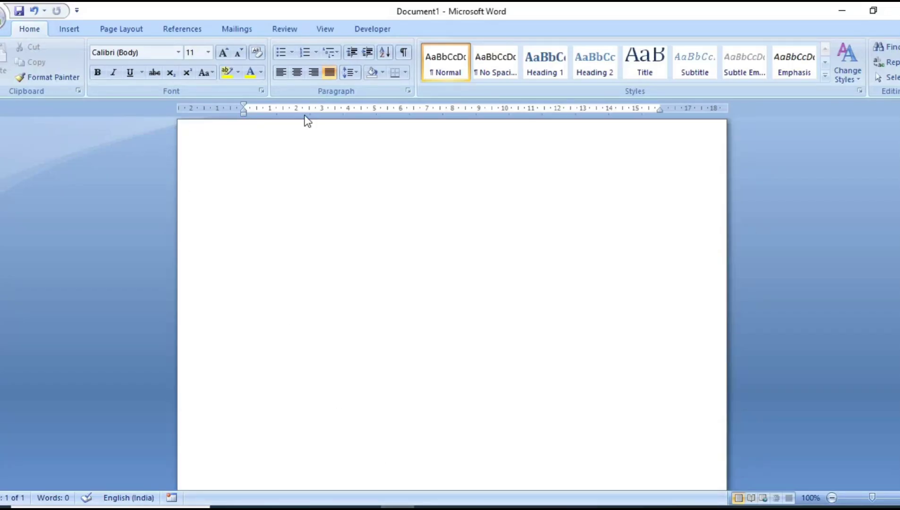
Step: Add the centred heading "Notice" at the start of the empty page and format it as 16 pt bold
{"action": "left_click", "coordinate": [297, 72]}
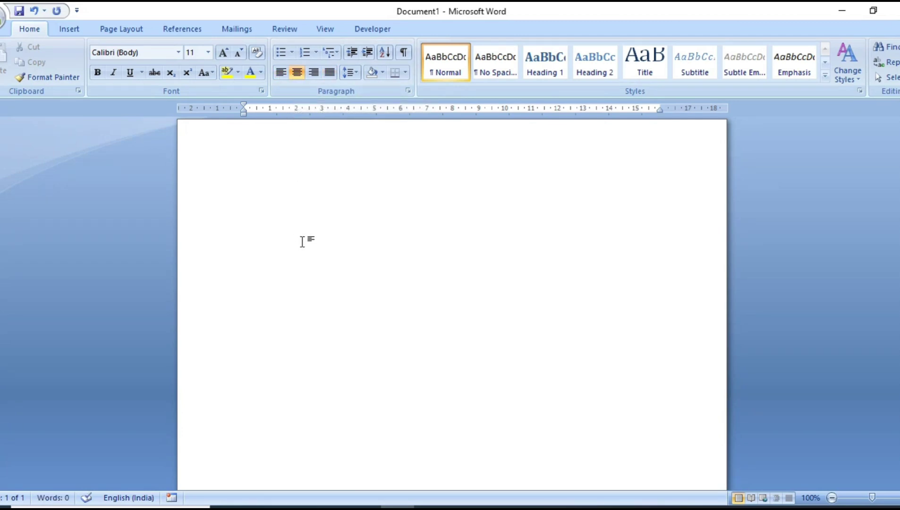
{"action": "type", "text": "Notice"}
{"action": "double_click", "coordinate": [453, 133]}
{"action": "left_click", "coordinate": [211, 51]}
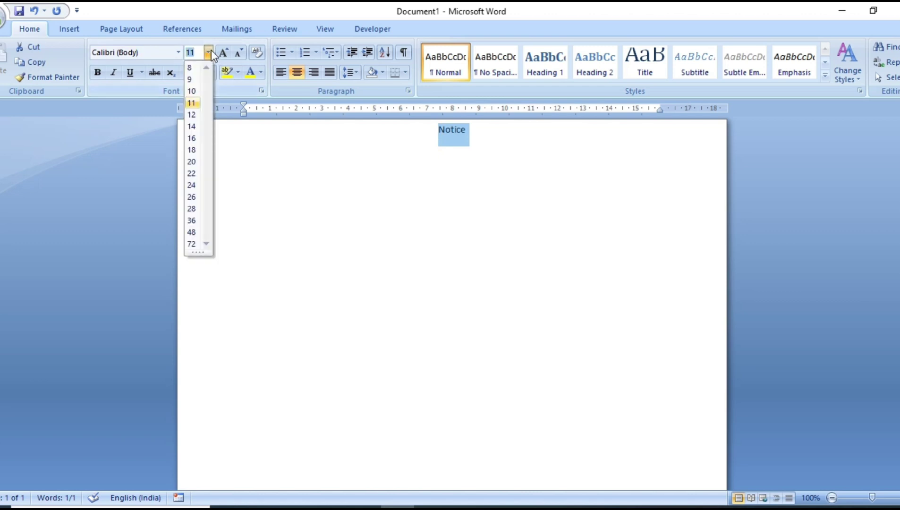
{"action": "left_click", "coordinate": [192, 138]}
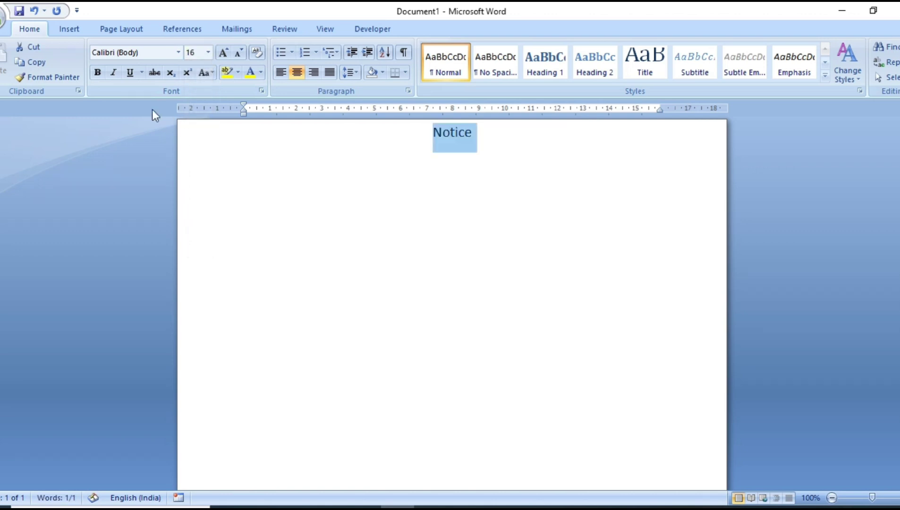
{"action": "left_click", "coordinate": [99, 74]}
{"action": "left_click", "coordinate": [496, 132]}
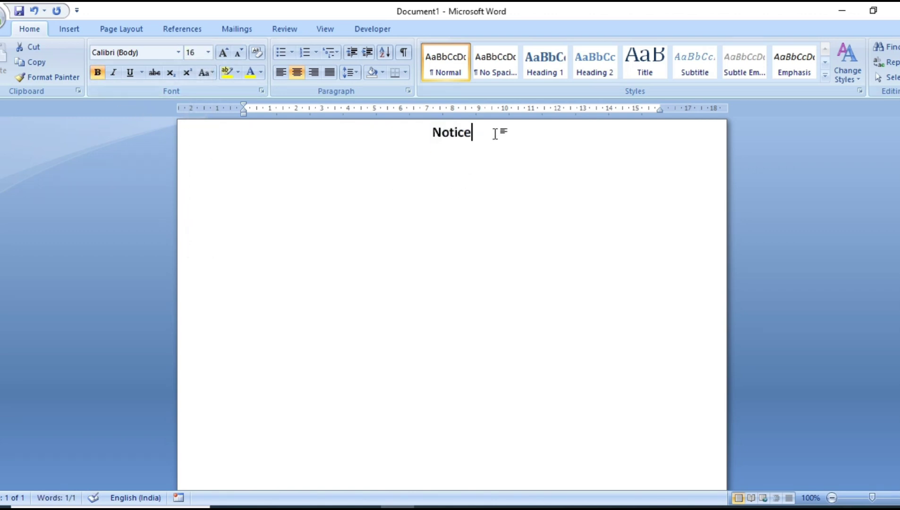
Step: Enter the date 12/04/2020 on a left-aligned line below the "Notice" heading, checking the layout against the sample notice image
{"action": "key", "text": "Return"}
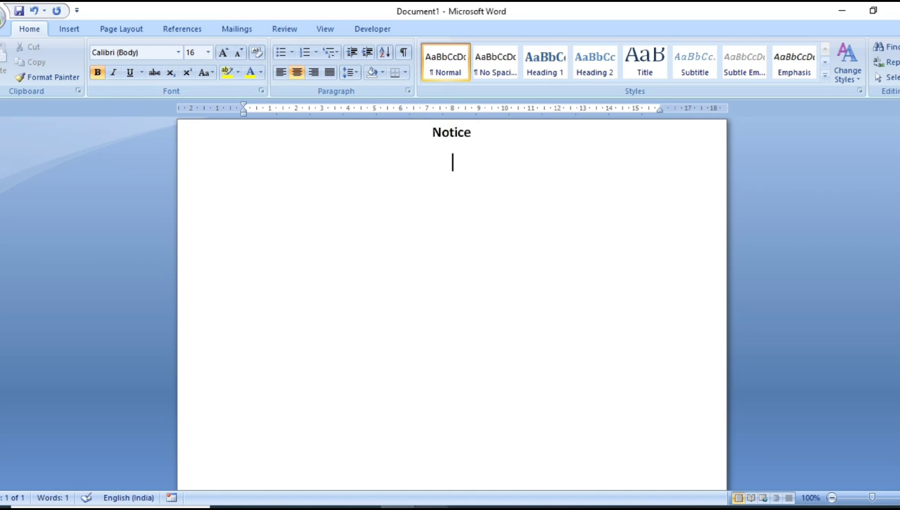
{"action": "key", "text": "alt+Tab"}
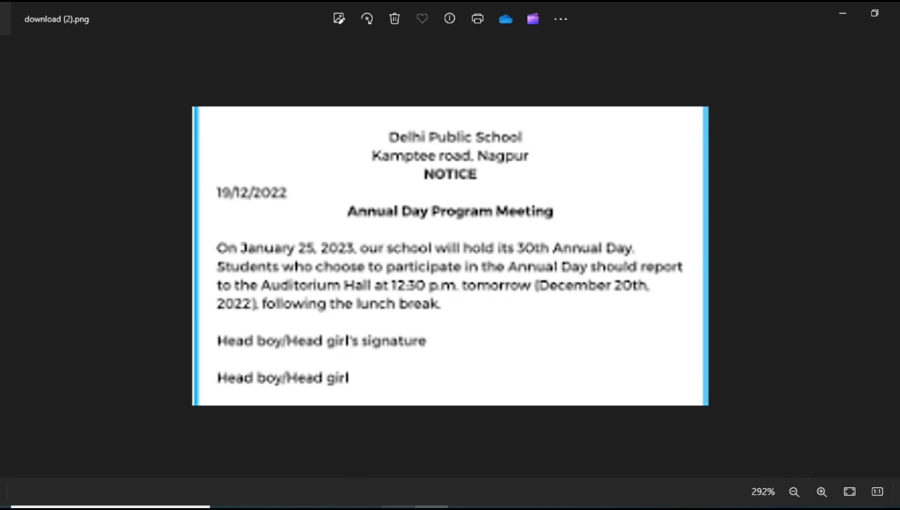
{"action": "key", "text": "alt+Tab"}
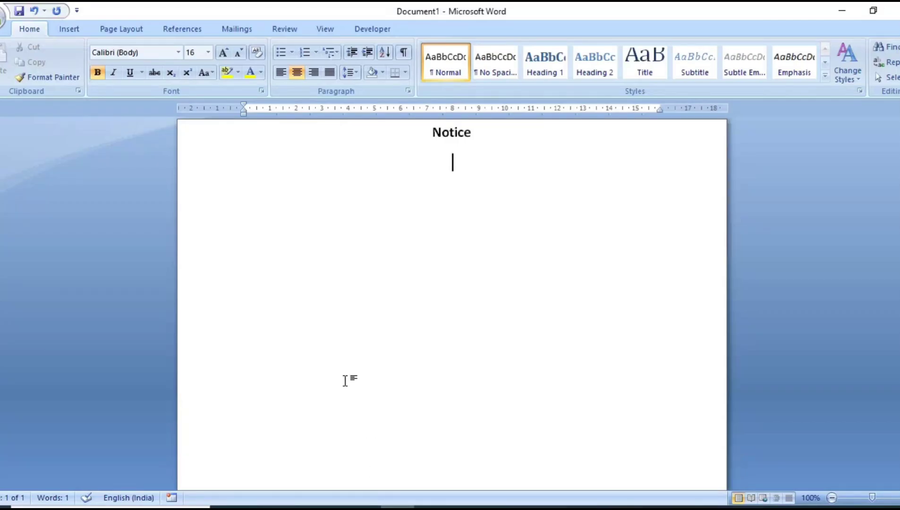
{"action": "left_click", "coordinate": [282, 77]}
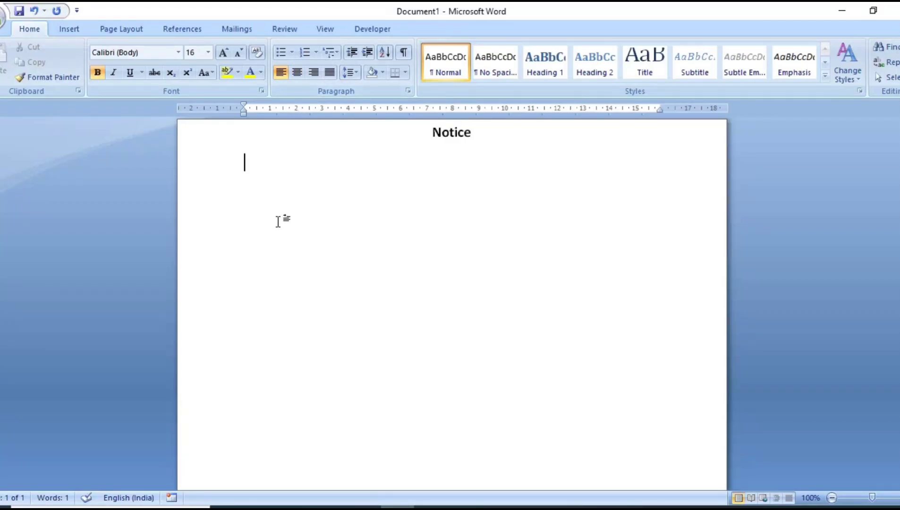
{"action": "type", "text": "12/04/"}
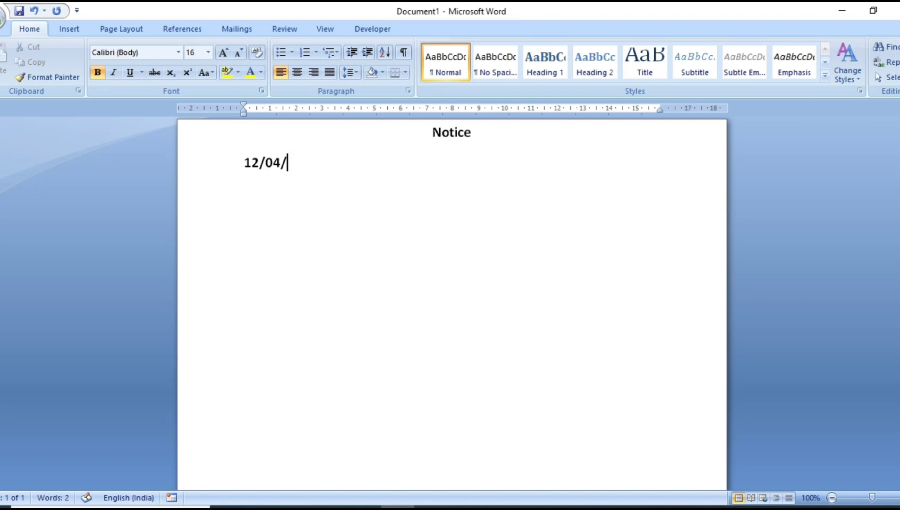
{"action": "type", "text": "2020"}
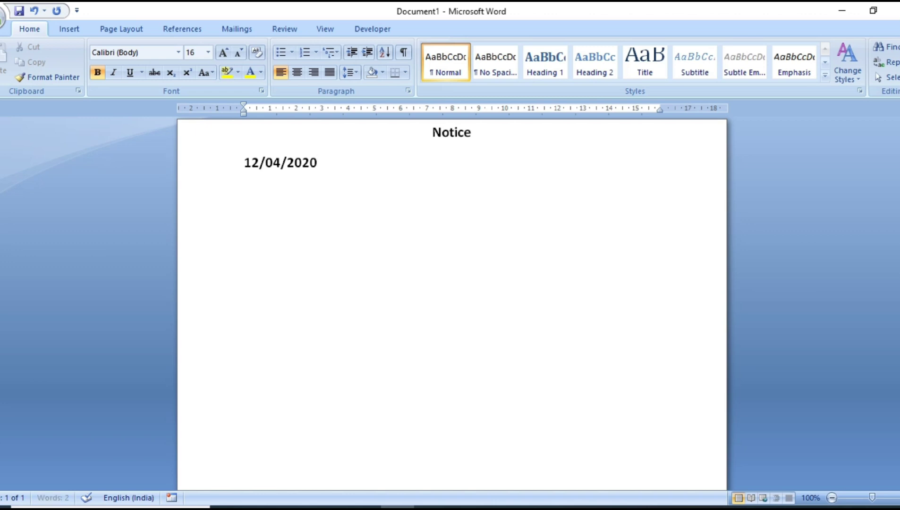
{"action": "key", "text": "Return"}
Step: Check the sample notice image, then write the centred subject line "Anumal day program" below the date
{"action": "left_click", "coordinate": [432, 508]}
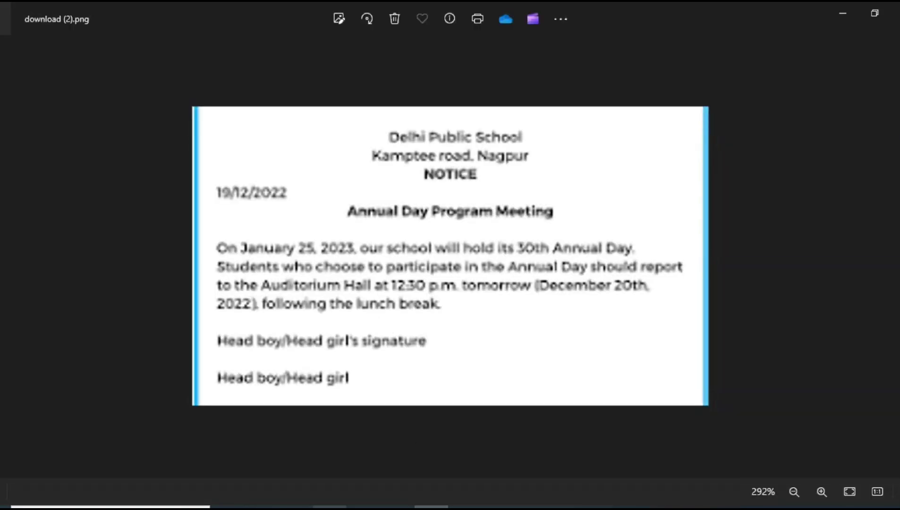
{"action": "left_click", "coordinate": [384, 502]}
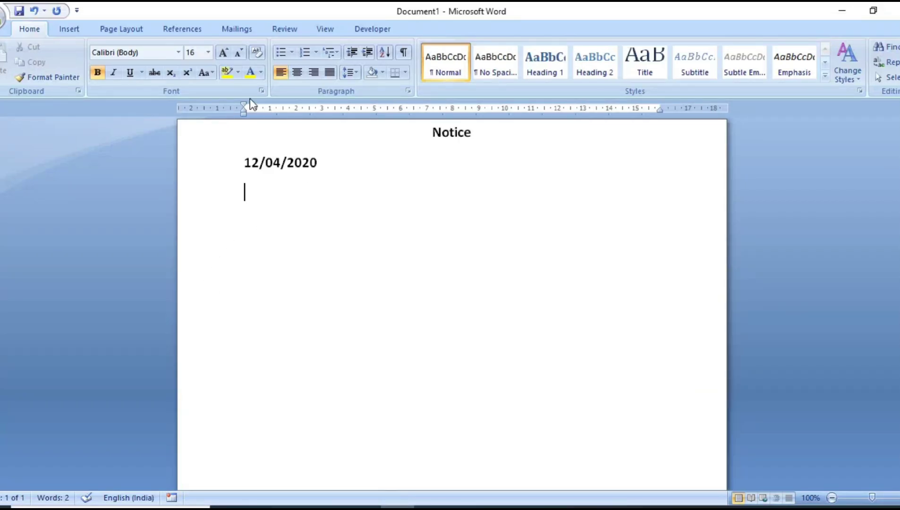
{"action": "left_click", "coordinate": [299, 72]}
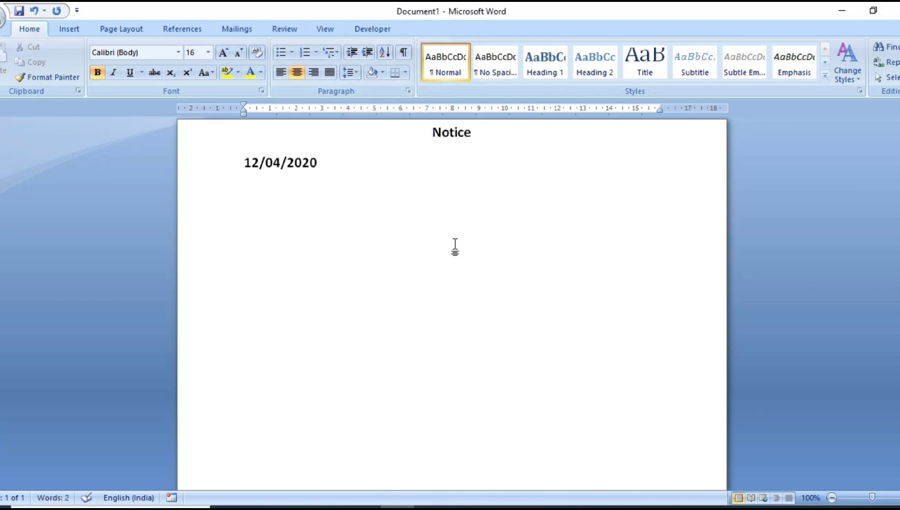
{"action": "type", "text": "Anumal"}
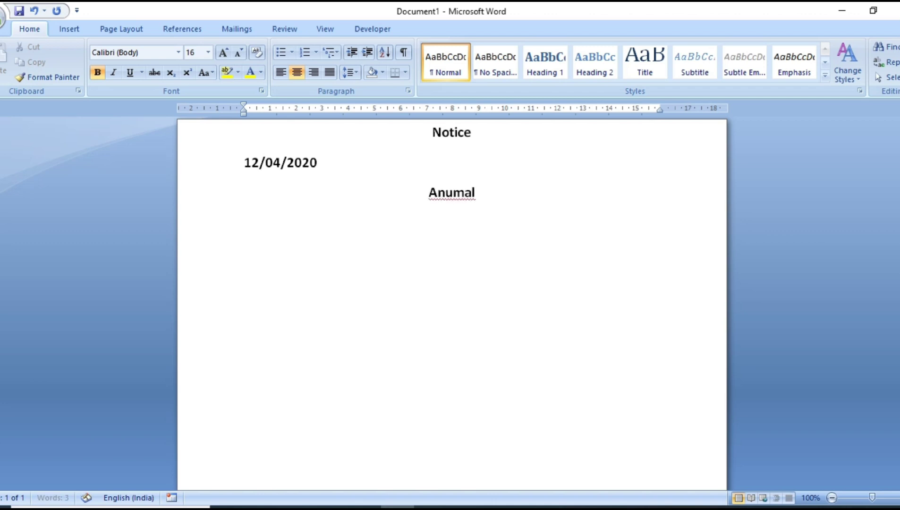
{"action": "type", "text": " day"}
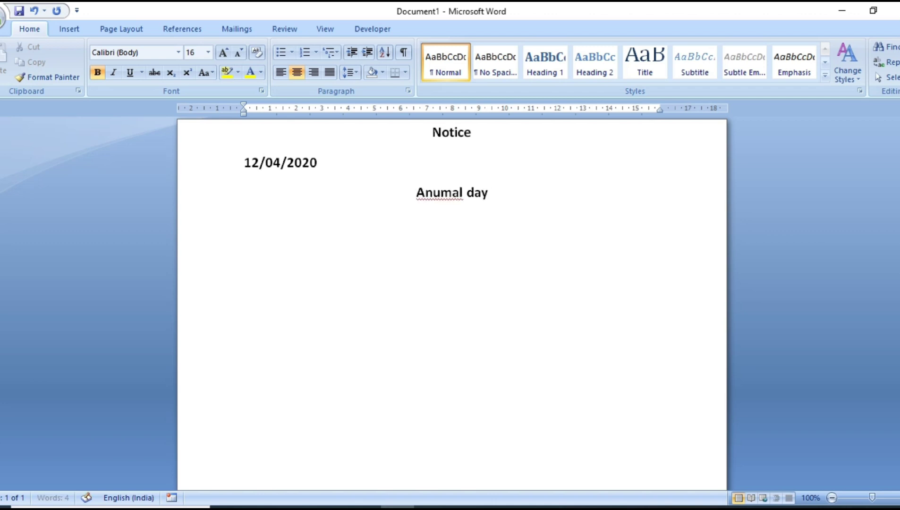
{"action": "type", "text": " pro"}
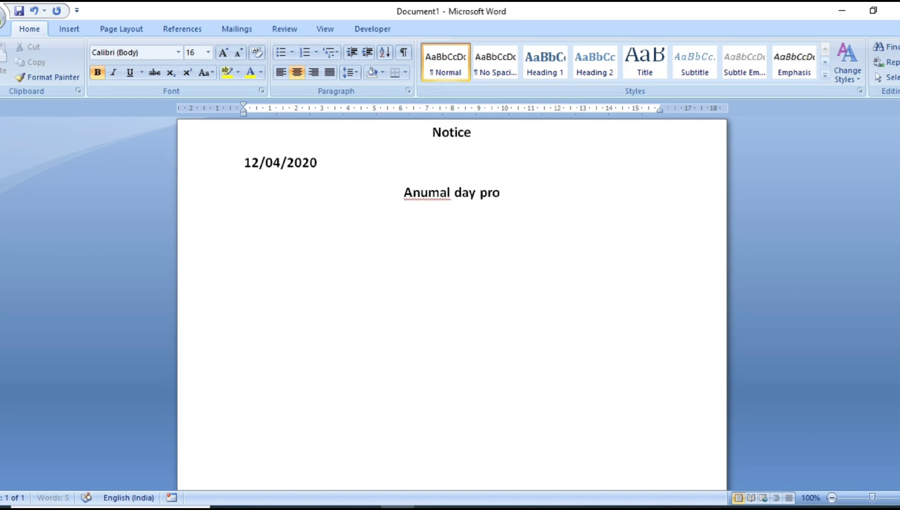
{"action": "type", "text": "gram"}
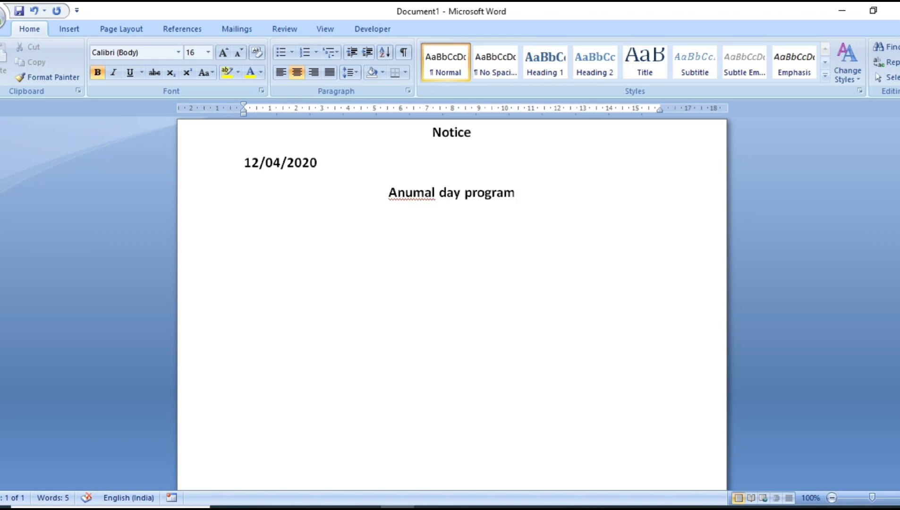
Step: Replace the misspelled first word of the centred subject line, trying the suggestion "Anural" and then rewriting it as "Anual"
{"action": "double_click", "coordinate": [413, 192]}
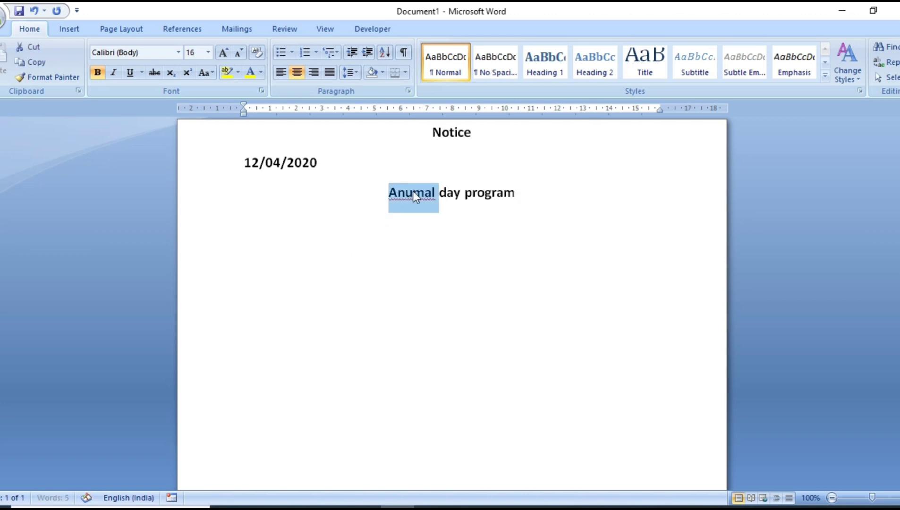
{"action": "right_click", "coordinate": [414, 196]}
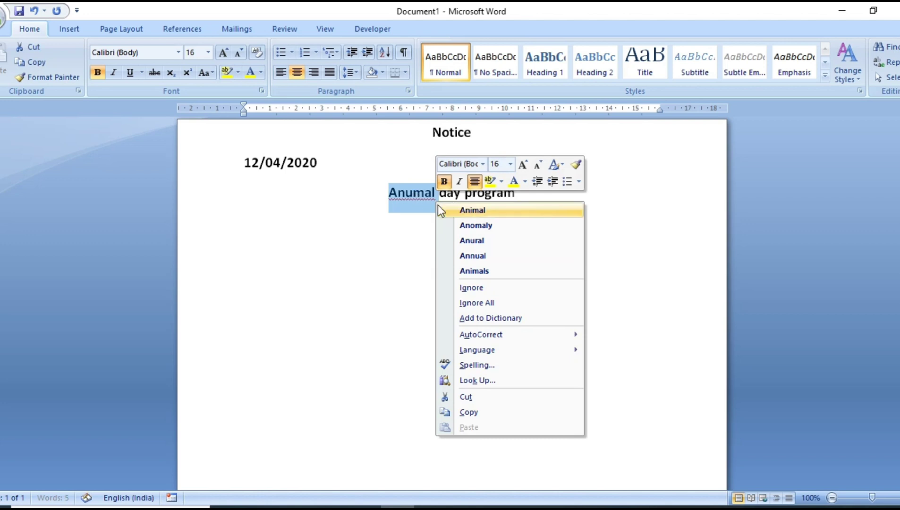
{"action": "left_click", "coordinate": [467, 241]}
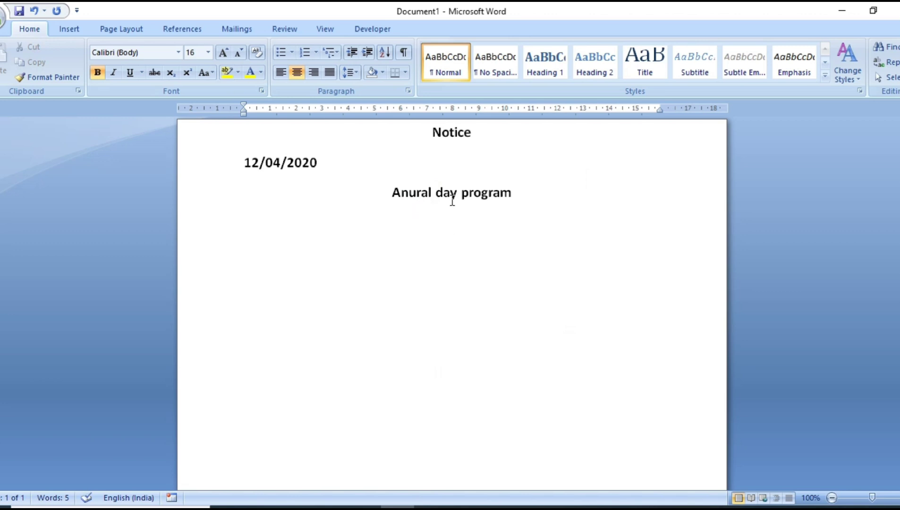
{"action": "key", "text": "BackSpace"}
{"action": "key", "text": "BackSpace"}
{"action": "key", "text": "BackSpace"}
{"action": "key", "text": "BackSpace"}
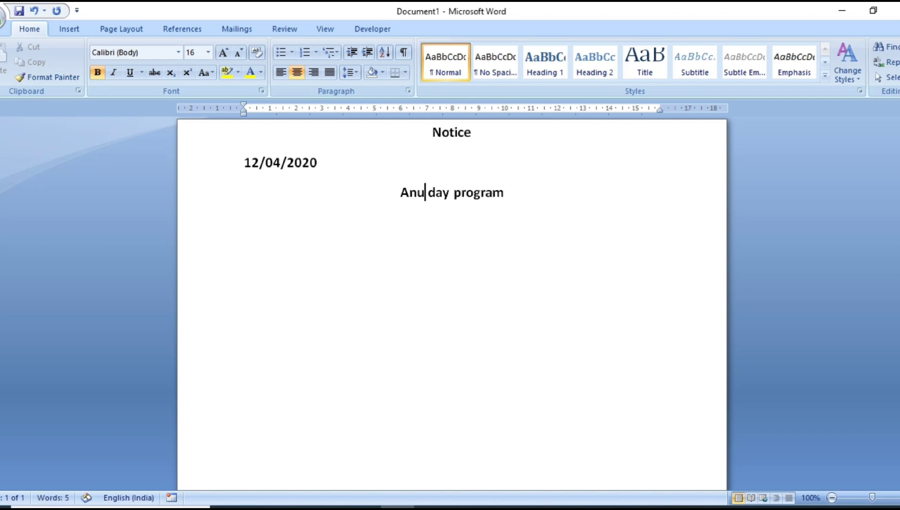
{"action": "type", "text": "ual"}
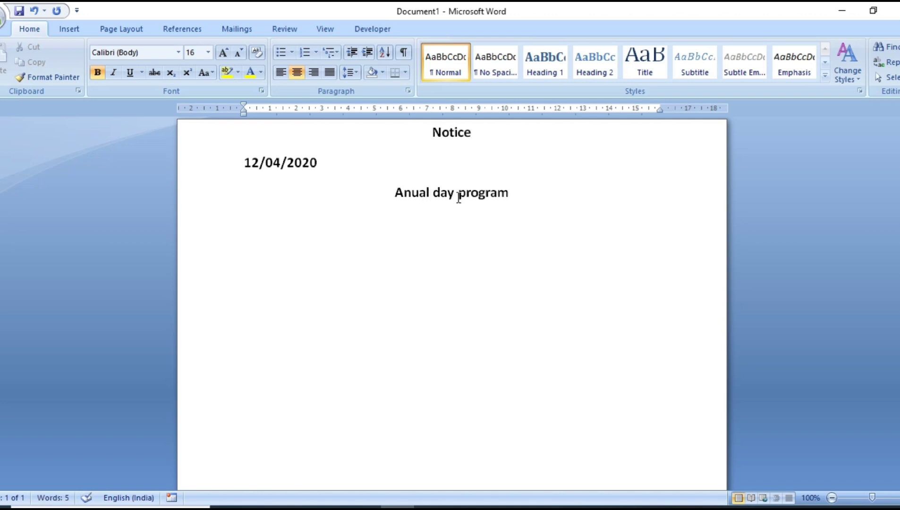
Step: Below the subject line, write the left-aligned filler lines "hgfh", "y5bt", "h", "tyhtj" and "tyj" as the notice body
{"action": "left_click", "coordinate": [517, 197]}
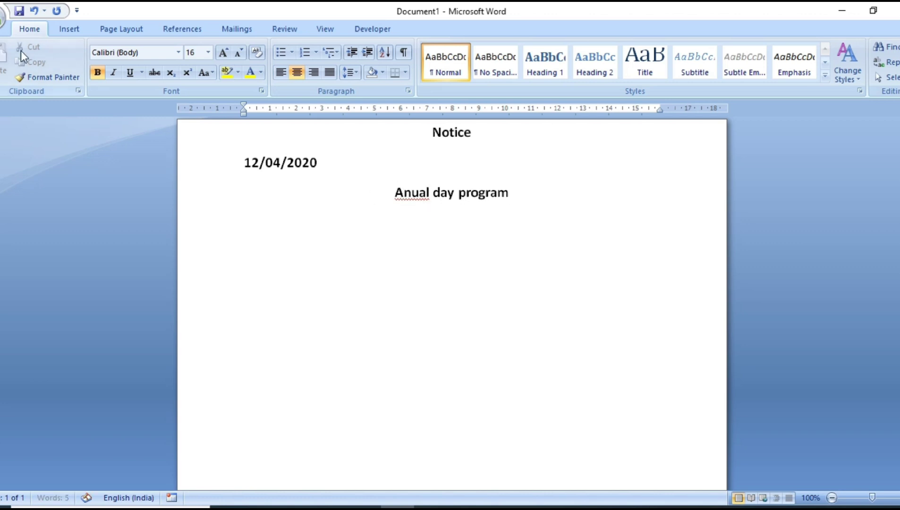
{"action": "left_click", "coordinate": [280, 73]}
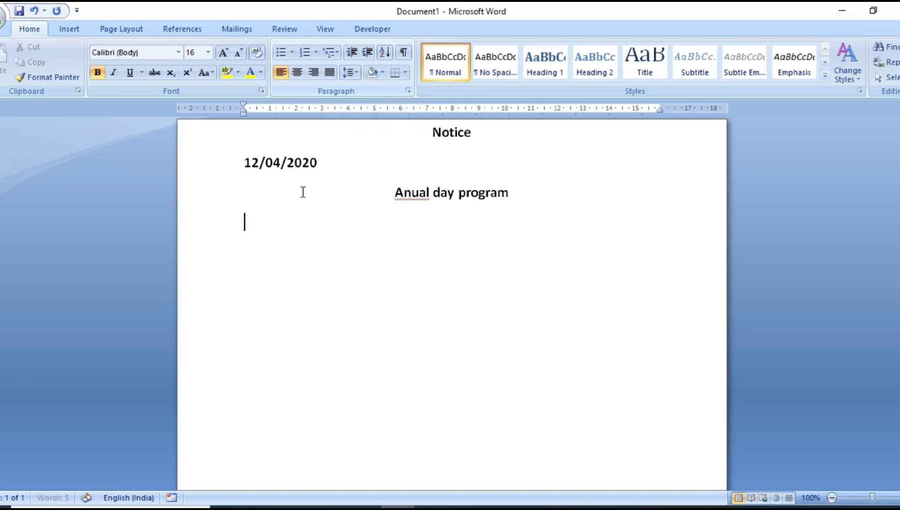
{"action": "left_click", "coordinate": [416, 509]}
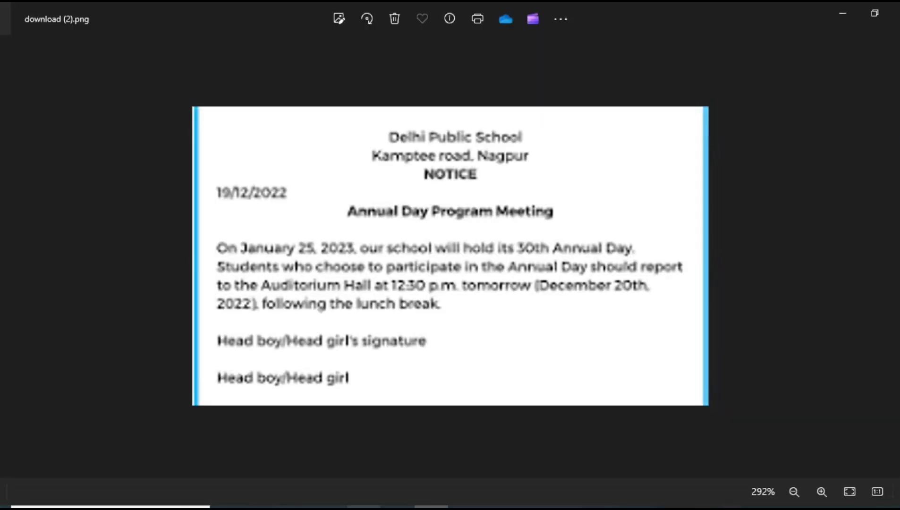
{"action": "left_click", "coordinate": [398, 508]}
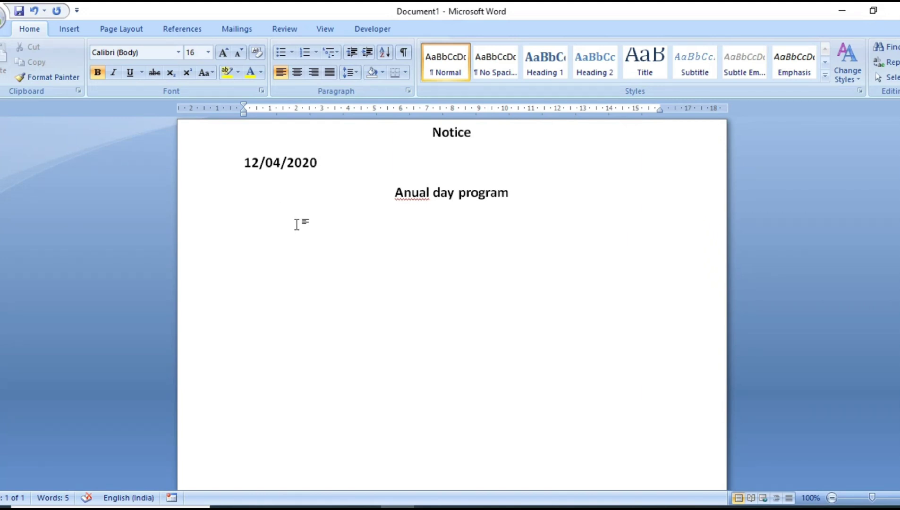
{"action": "type", "text": "hgfh"}
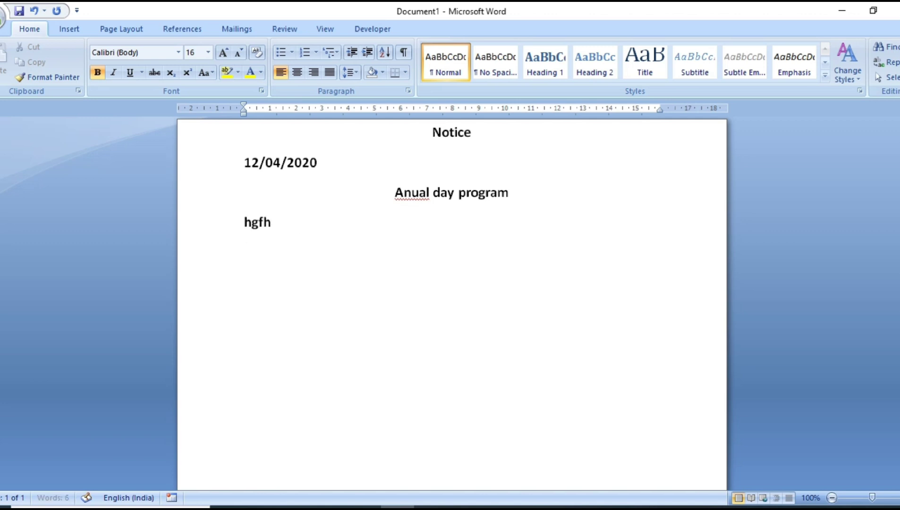
{"action": "key", "text": "Return"}
{"action": "type", "text": "y5bt"}
{"action": "key", "text": "Return"}
{"action": "type", "text": "h"}
{"action": "key", "text": "Return"}
{"action": "type", "text": "tyhtj ty"}
{"action": "type", "text": "j"}
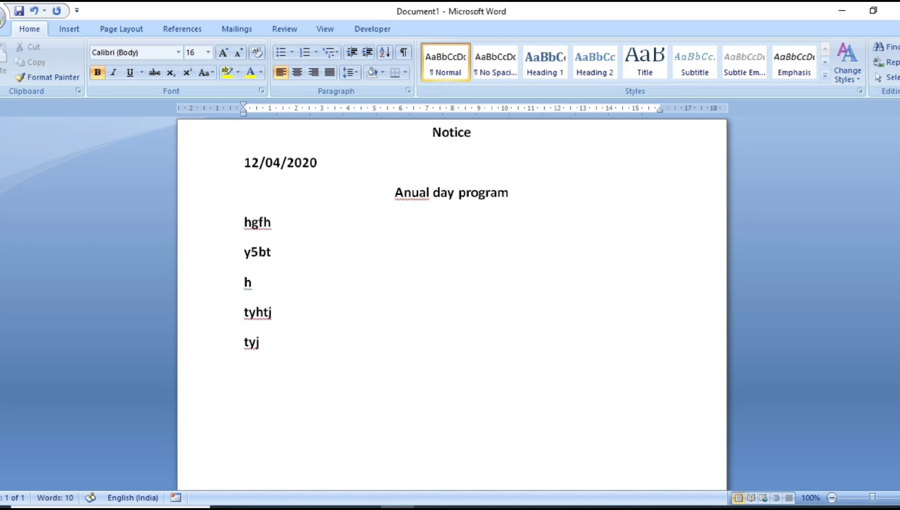
Step: Leave a blank line below the body and add a left-aligned, tab-indented signature block with "name" and the signatory's first name beneath it
{"action": "key", "text": "Return"}
{"action": "key", "text": "Return"}
{"action": "left_click", "coordinate": [311, 73]}
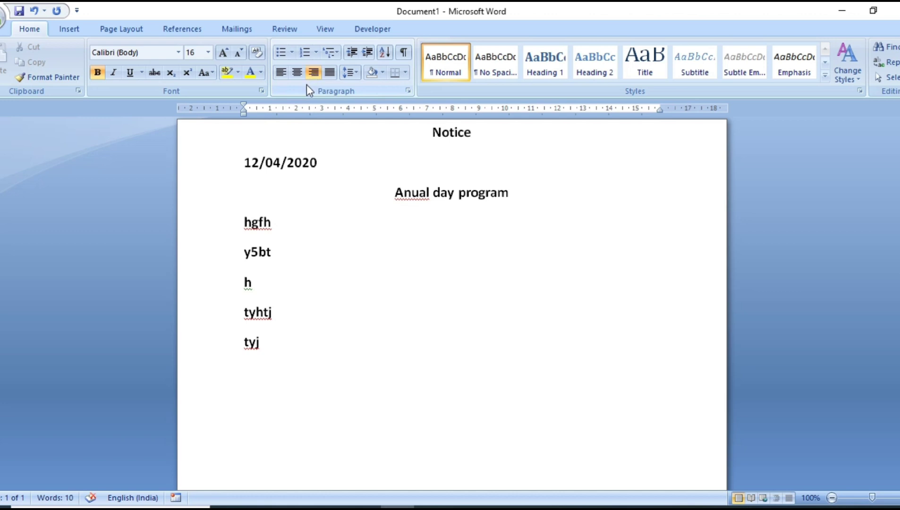
{"action": "left_click", "coordinate": [282, 73]}
{"action": "key", "text": "Tab"}
{"action": "key", "text": "Tab"}
{"action": "key", "text": "Tab"}
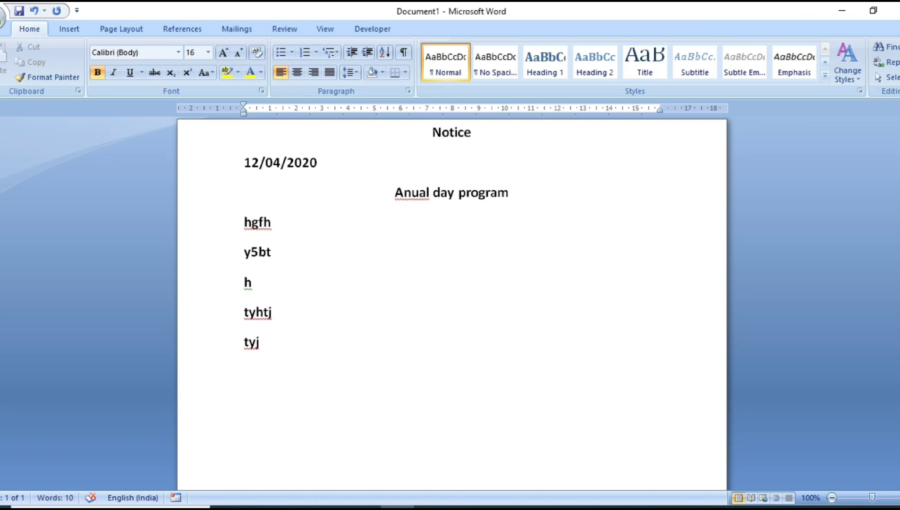
{"action": "type", "text": "name"}
{"action": "key", "text": "Return"}
{"action": "type", "text": "Akh"}
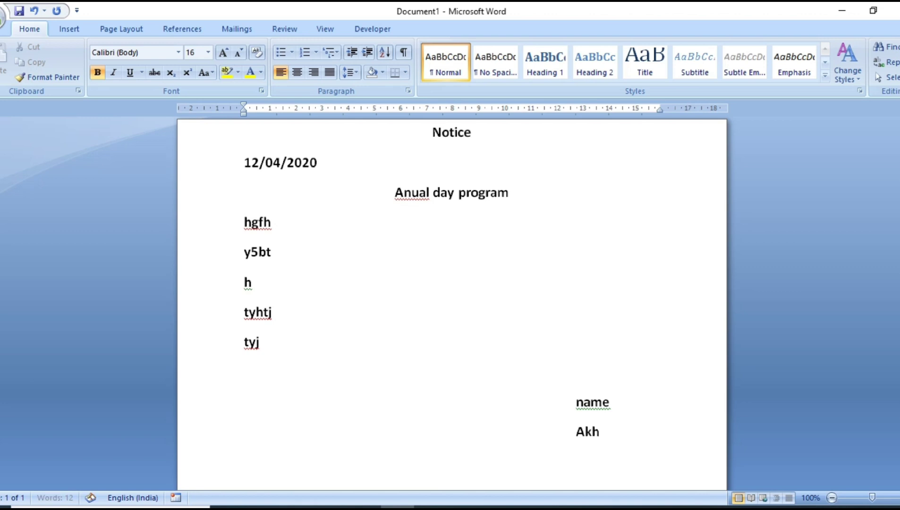
{"action": "type", "text": "il"}
{"action": "left_click_drag", "start_coordinate": [224, 227], "coordinate": [463, 315]}
{"action": "left_click", "coordinate": [409, 343]}
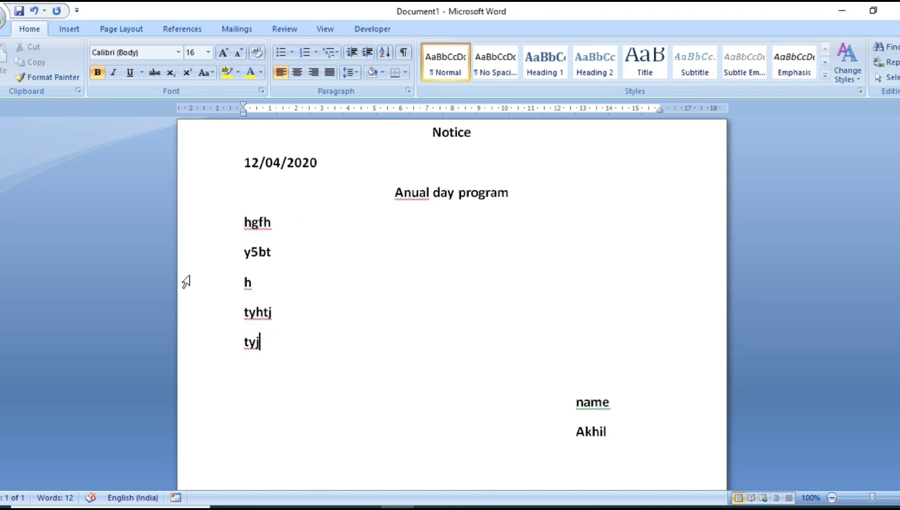